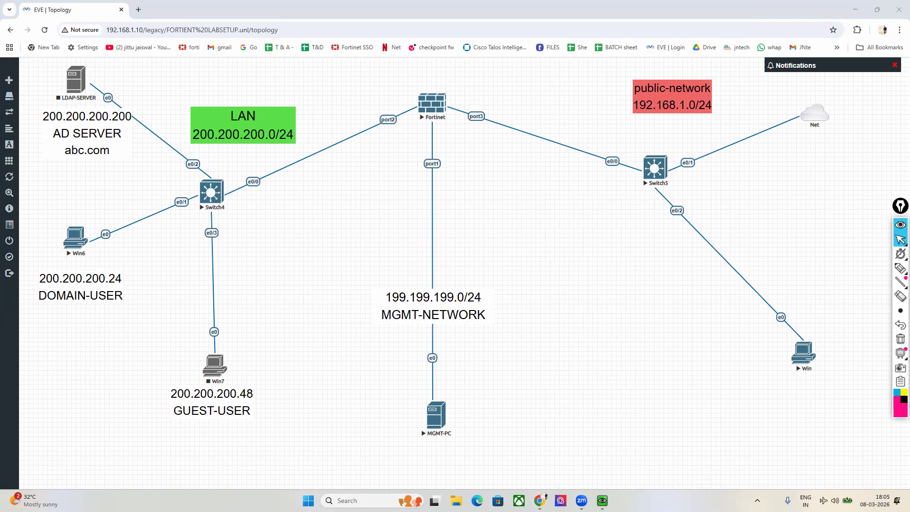
Step: Open the Win PC's console through ultravnc_wrapper, move it aside, and start telnet to the Fortinet node
{"action": "left_click", "coordinate": [804, 353]}
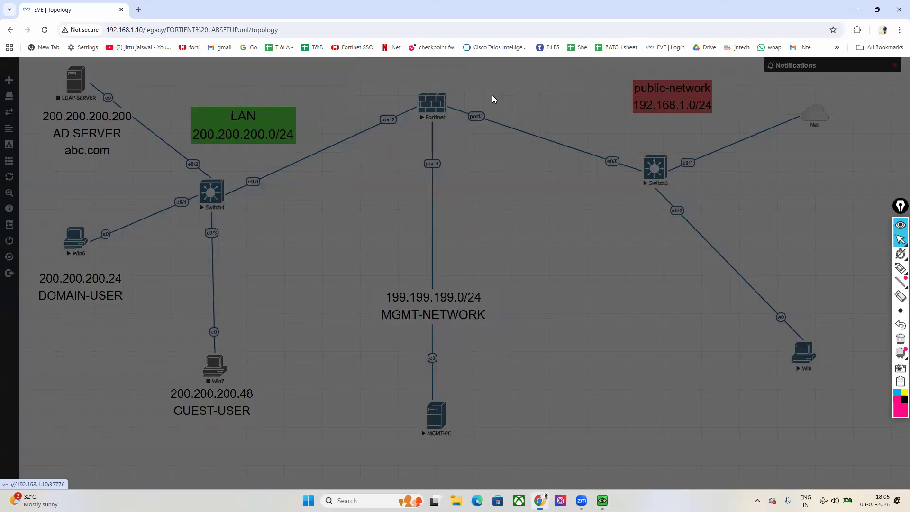
{"action": "left_click", "coordinate": [465, 103]}
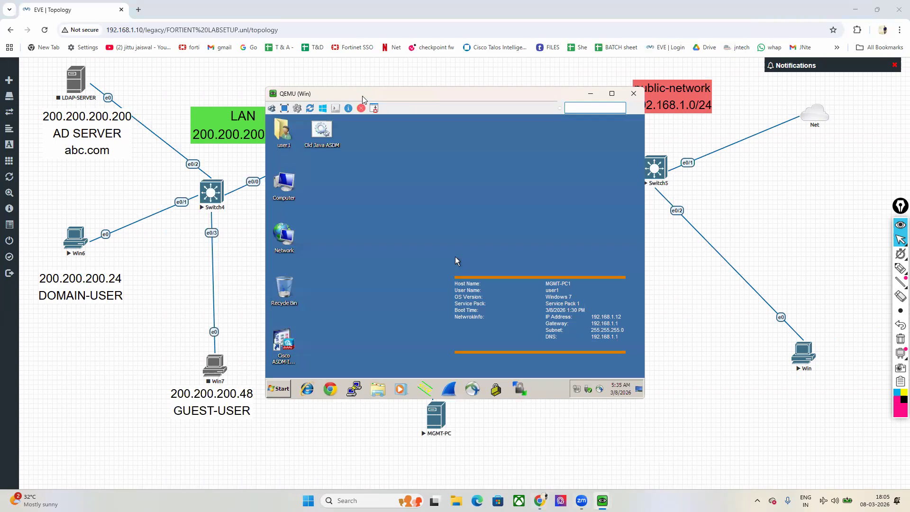
{"action": "left_click_drag", "start_coordinate": [363, 100], "coordinate": [595, 175]}
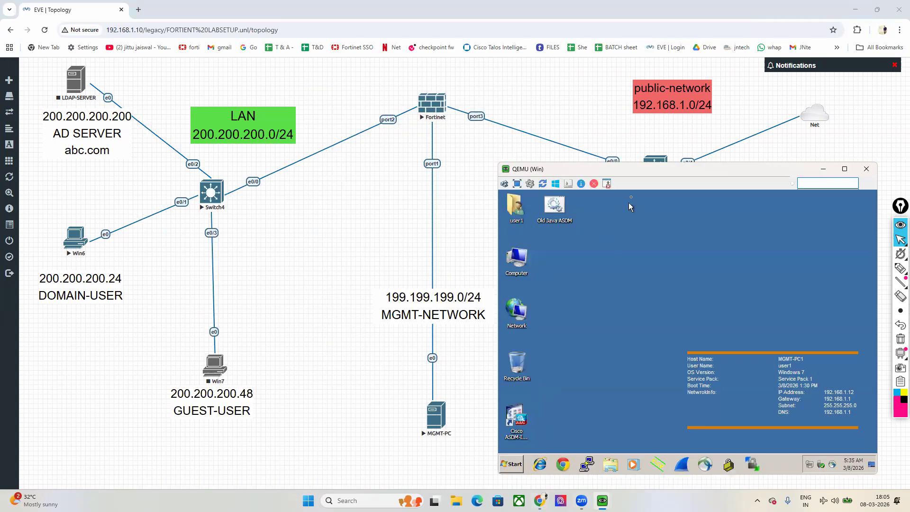
{"action": "left_click", "coordinate": [434, 109]}
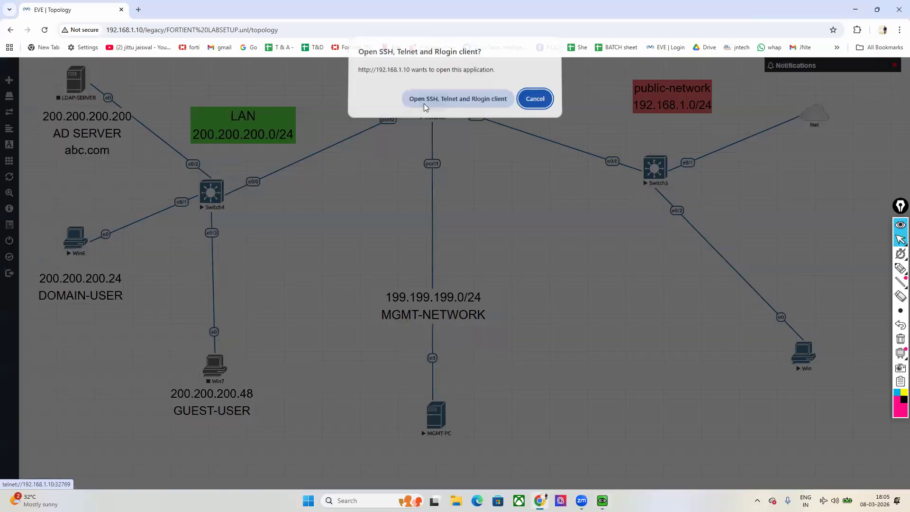
Step: Open the telnet client and log in to the FortiGate CLI as admin
{"action": "left_click", "coordinate": [428, 96]}
{"action": "key", "text": "Return"}
{"action": "type", "text": "admin"}
{"action": "key", "text": "Return"}
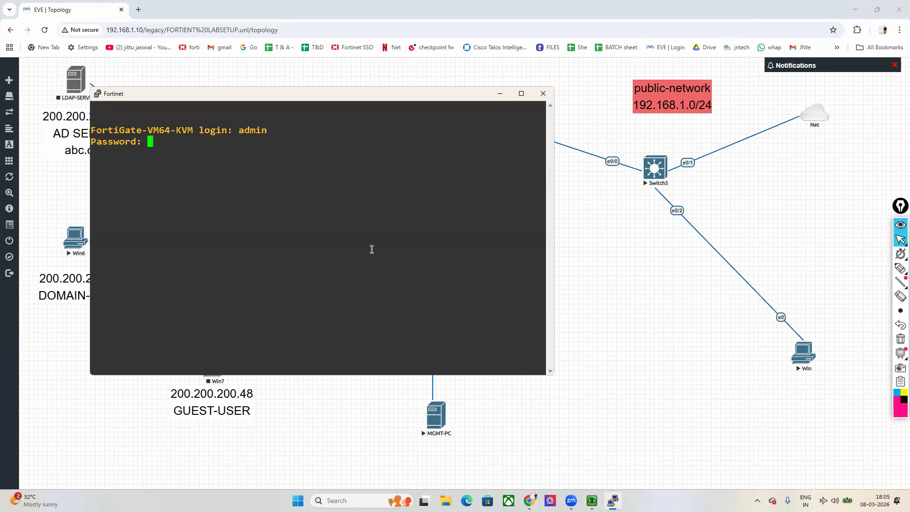
{"action": "key", "text": "Return"}
Step: Run 'get system interface' to confirm port3 is 192.168.1.3, then minimise the console
{"action": "type", "text": "get system interface"}
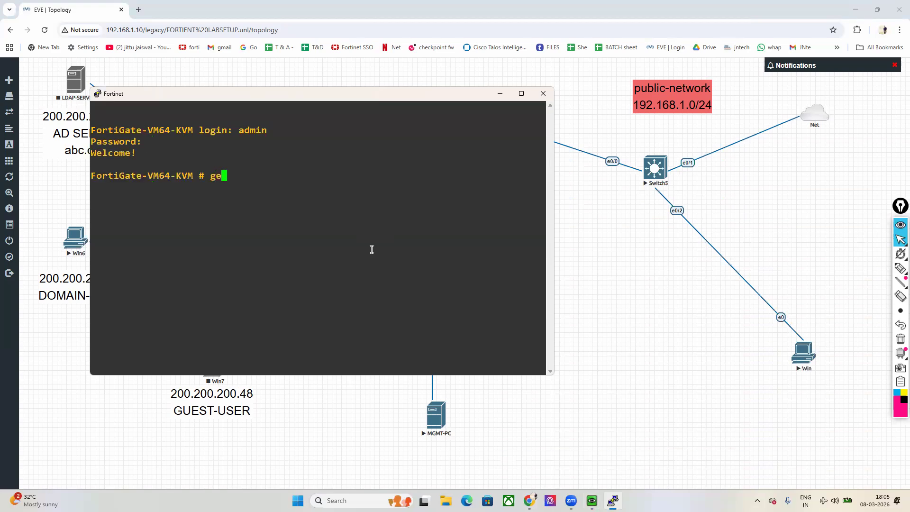
{"action": "key", "text": "Return"}
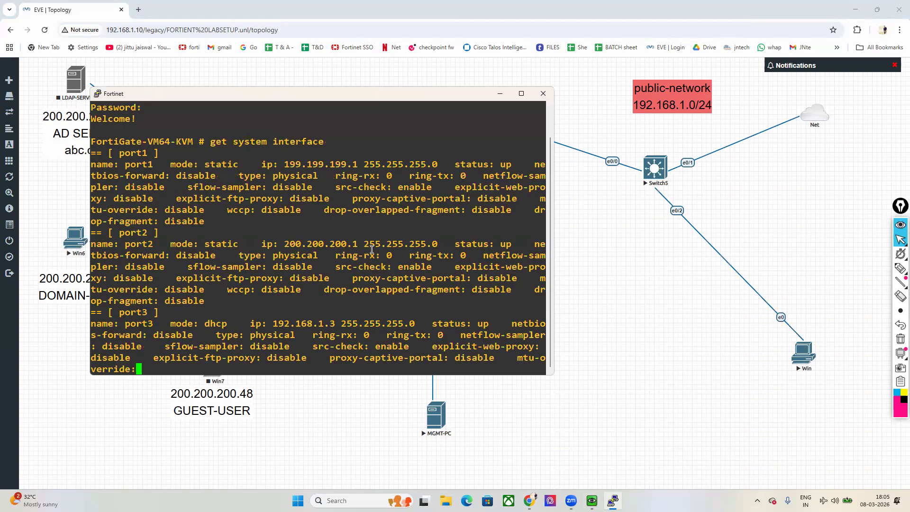
{"action": "left_click", "coordinate": [500, 93]}
{"action": "mouse_move", "coordinate": [592, 501]}
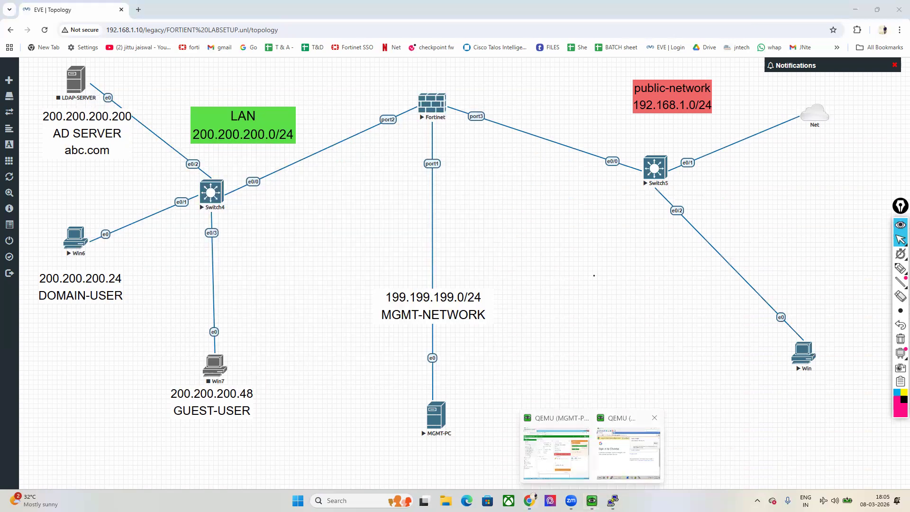
{"action": "left_click", "coordinate": [611, 458]}
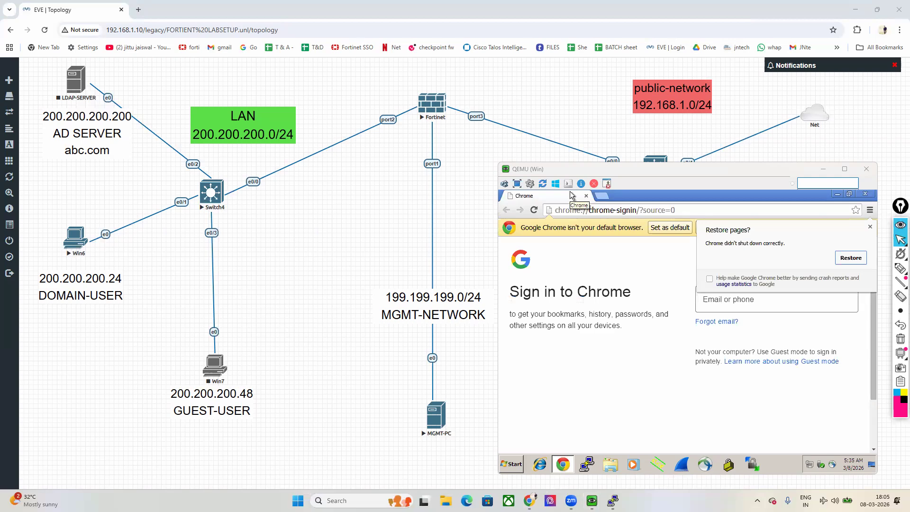
{"action": "left_click", "coordinate": [615, 211]}
{"action": "type", "text": "ht"}
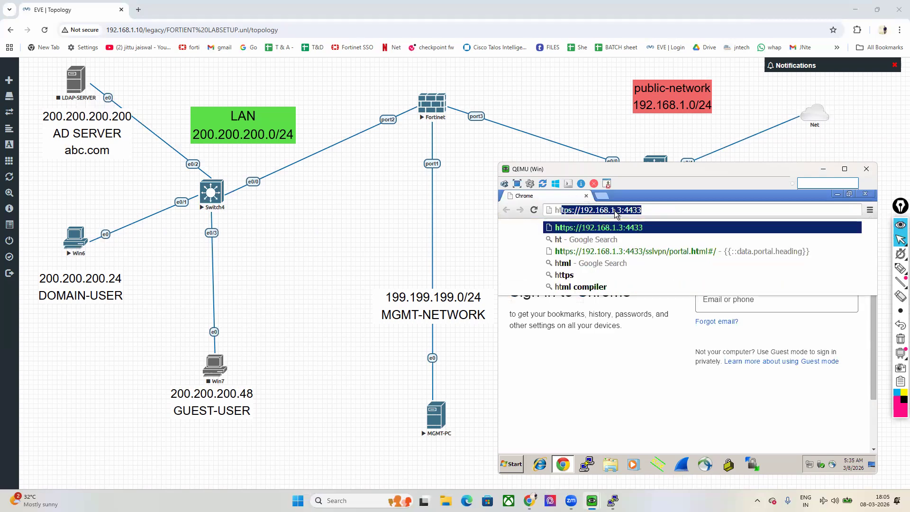
{"action": "key", "text": "Return"}
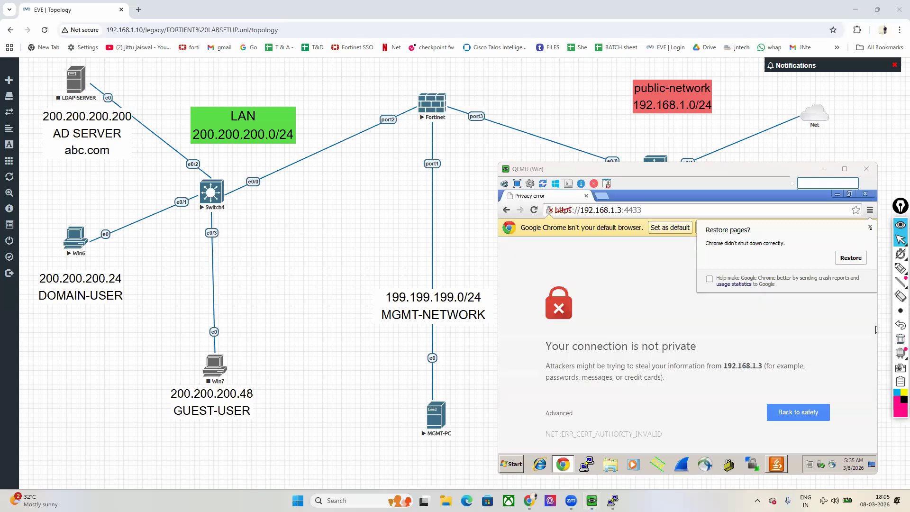
Step: Get past the certificate warning by proceeding to 192.168.1.3 (unsafe)
{"action": "left_click", "coordinate": [565, 413]}
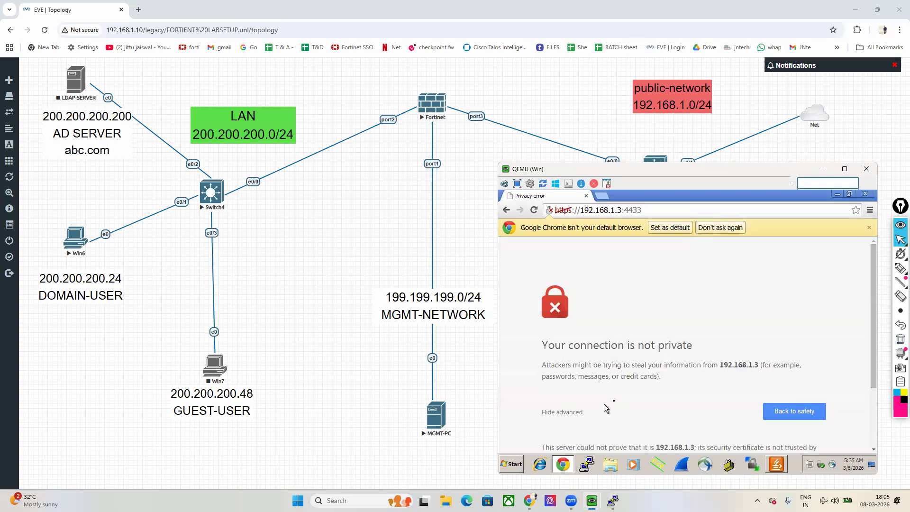
{"action": "scroll", "coordinate": [588, 413], "scroll_direction": "down", "scroll_amount": 3}
{"action": "left_click", "coordinate": [614, 405]}
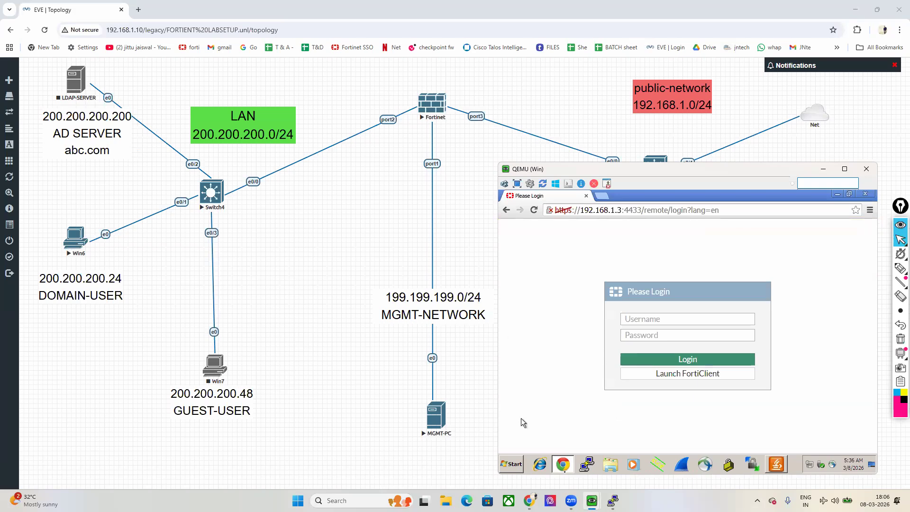
Step: On the management PC's FortiGate GUI, open VPN > SSL-VPN Portals
{"action": "mouse_move", "coordinate": [588, 495]}
{"action": "left_click", "coordinate": [572, 478]}
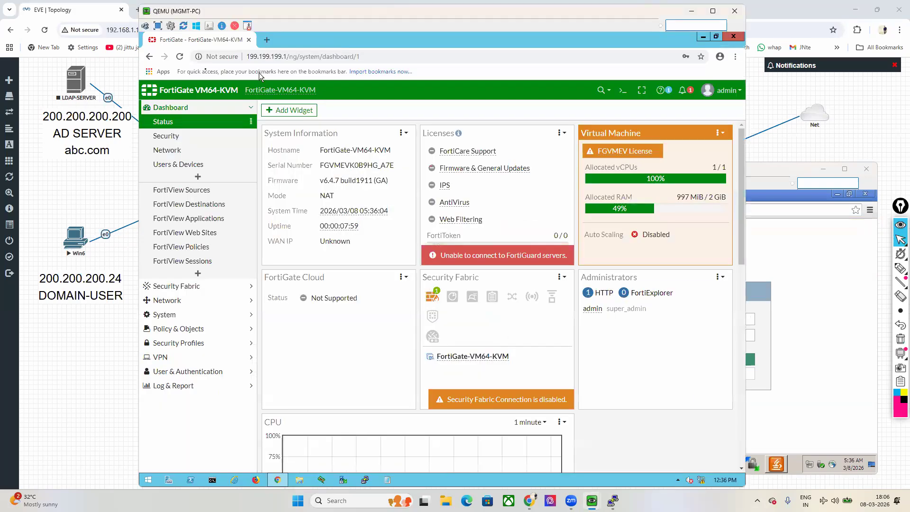
{"action": "left_click", "coordinate": [179, 362]}
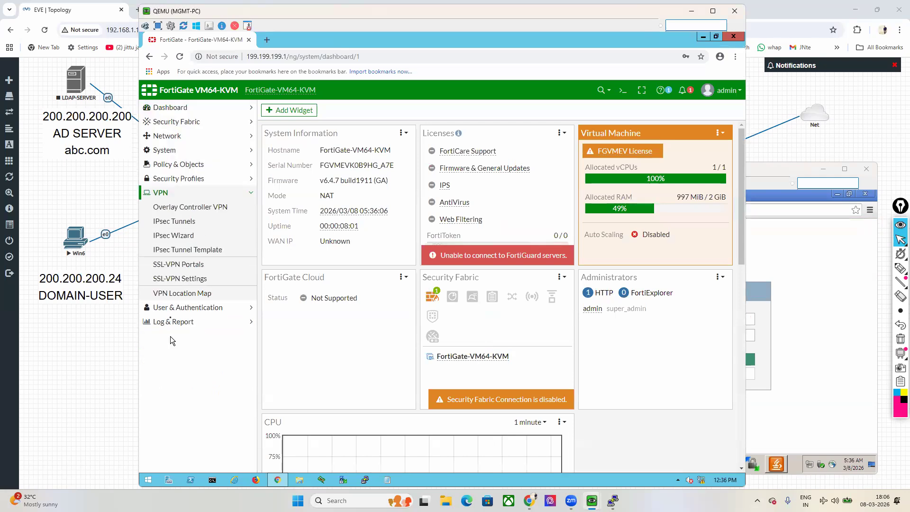
{"action": "left_click", "coordinate": [179, 265]}
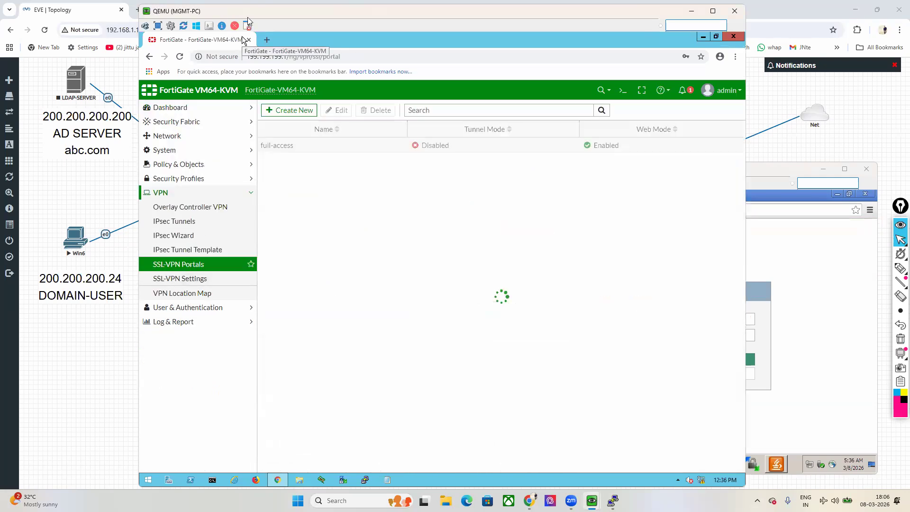
Step: Open the Win6 console and log in to Windows
{"action": "key", "text": "alt+Tab"}
{"action": "left_click", "coordinate": [472, 97]}
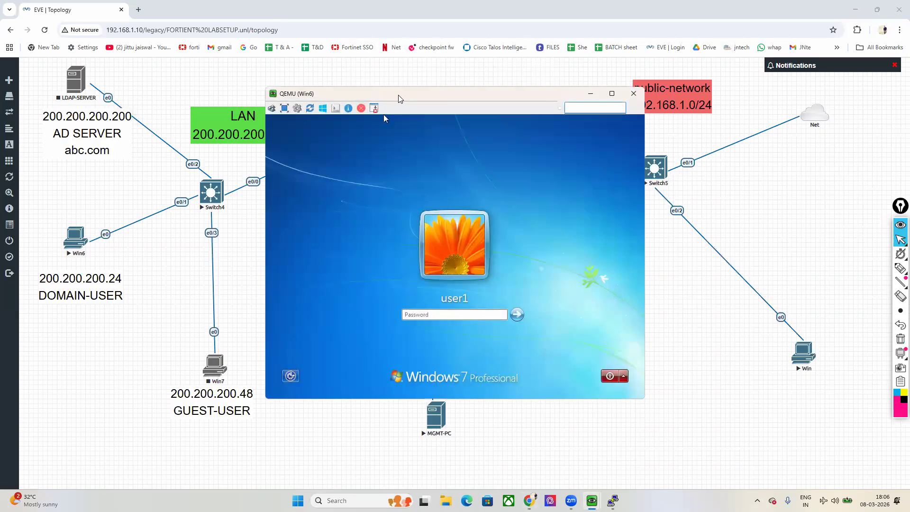
{"action": "left_click_drag", "start_coordinate": [385, 94], "coordinate": [159, 119]}
{"action": "left_click", "coordinate": [217, 341]}
{"action": "key", "text": "Return"}
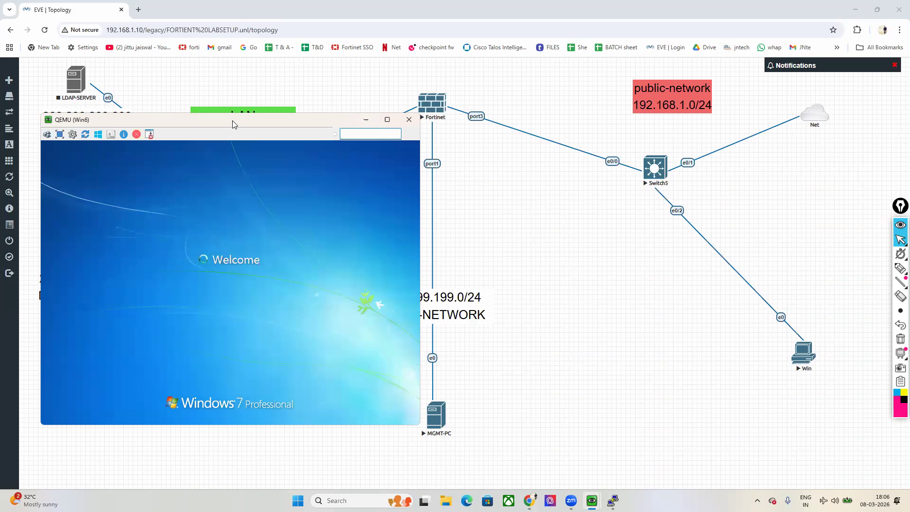
{"action": "left_click_drag", "start_coordinate": [232, 124], "coordinate": [195, 23]}
Step: Arrange the FortiGate GUI and the Win PC's VPN login page side by side
{"action": "mouse_move", "coordinate": [592, 501]}
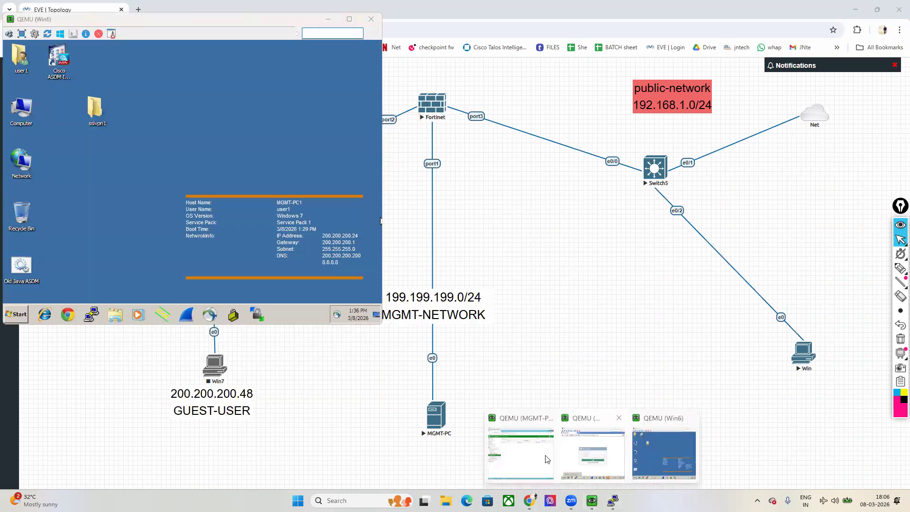
{"action": "left_click", "coordinate": [522, 445]}
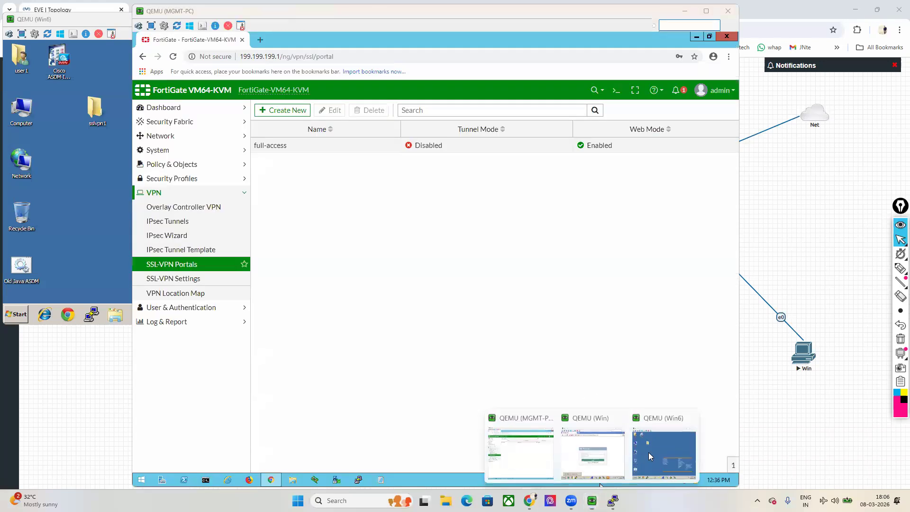
{"action": "left_click", "coordinate": [599, 463]}
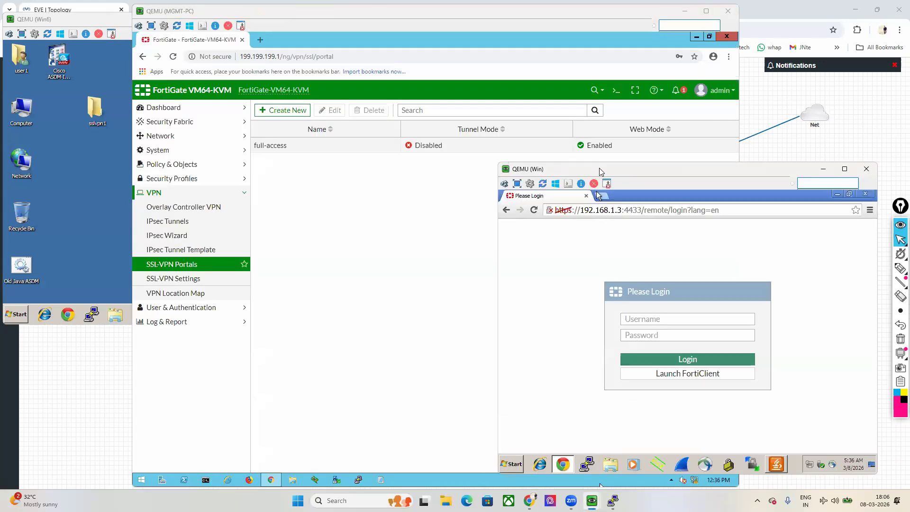
{"action": "left_click_drag", "start_coordinate": [598, 195], "coordinate": [608, 185]}
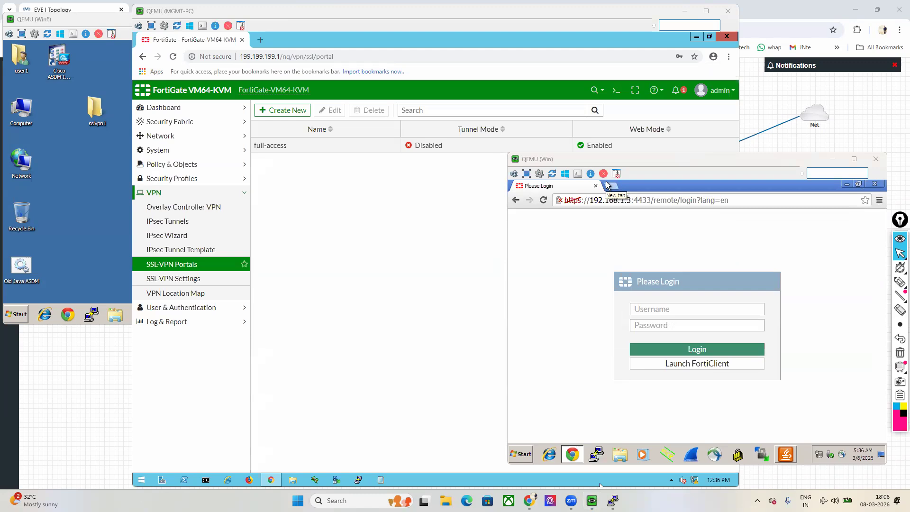
Step: Sign in to the SSL-VPN portal with the VPN user's username and password
{"action": "left_click", "coordinate": [655, 308]}
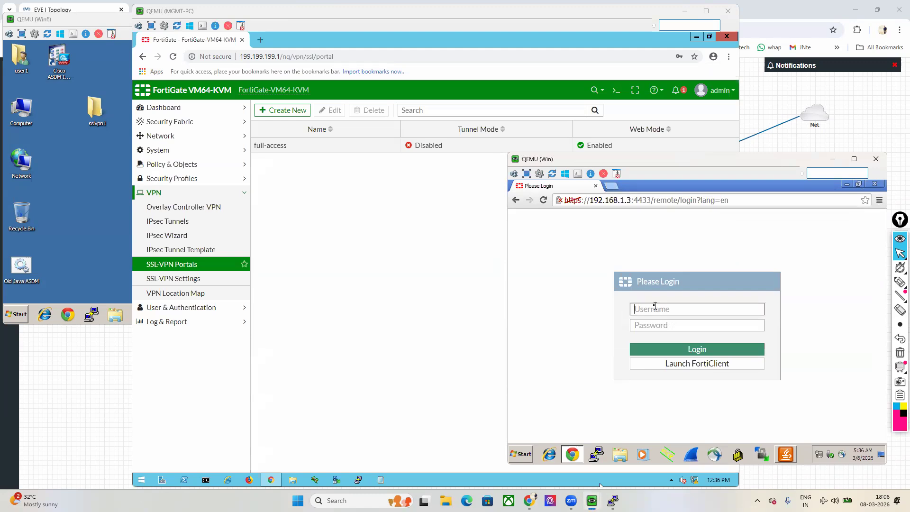
{"action": "type", "text": "vpn1"}
{"action": "key", "text": "Tab"}
{"action": "type", "text": "1"}
{"action": "key", "text": "Return"}
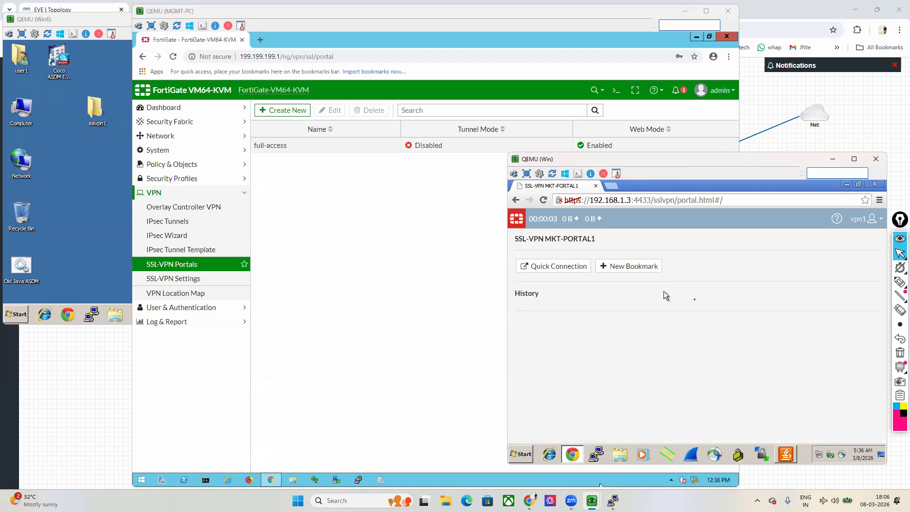
Step: Open the full-access portal for editing to view its SSL-VPN MKT-PORTAL1 web mode message
{"action": "left_click", "coordinate": [503, 275]}
{"action": "double_click", "coordinate": [288, 147]}
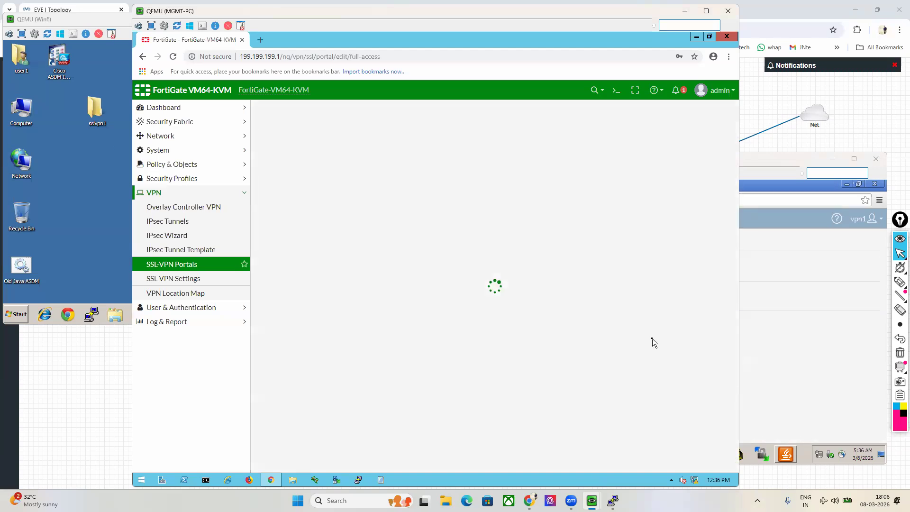
{"action": "left_click", "coordinate": [520, 296]}
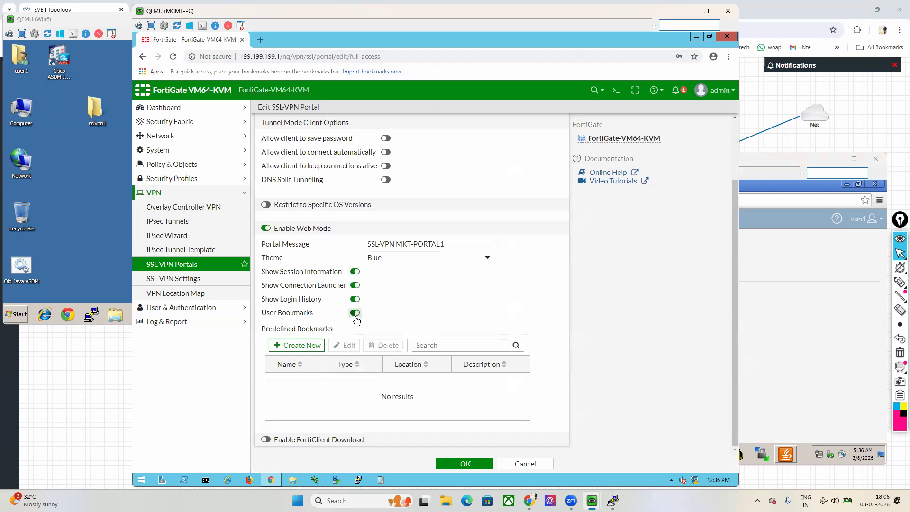
{"action": "left_click", "coordinate": [742, 335]}
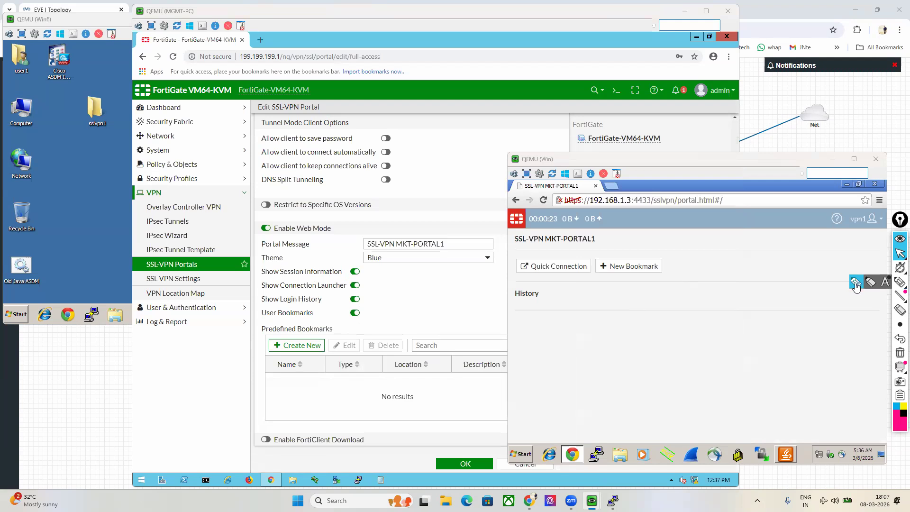
Step: Adjust the portal window and sign the VPN user out of the portal
{"action": "left_click", "coordinate": [900, 282]}
{"action": "left_click_drag", "start_coordinate": [528, 226], "coordinate": [565, 225]}
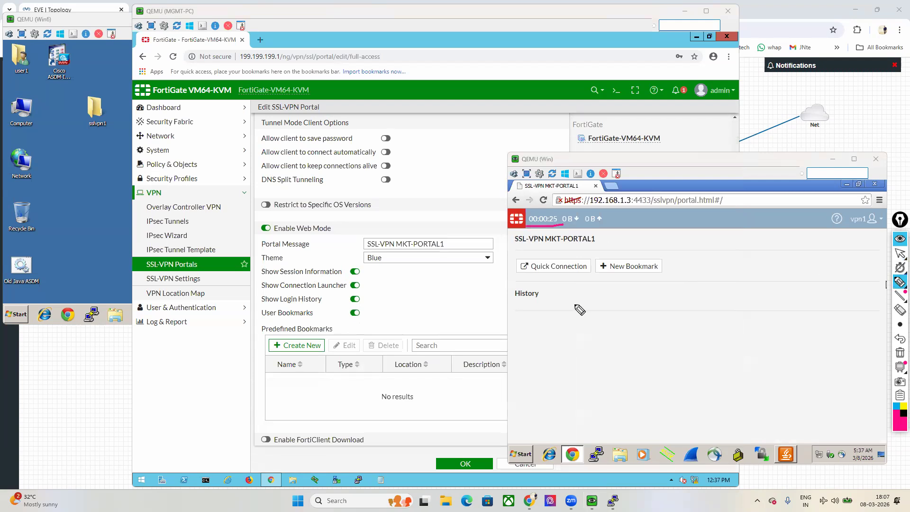
{"action": "left_click_drag", "start_coordinate": [503, 276], "coordinate": [587, 275]}
{"action": "left_click", "coordinate": [900, 253]}
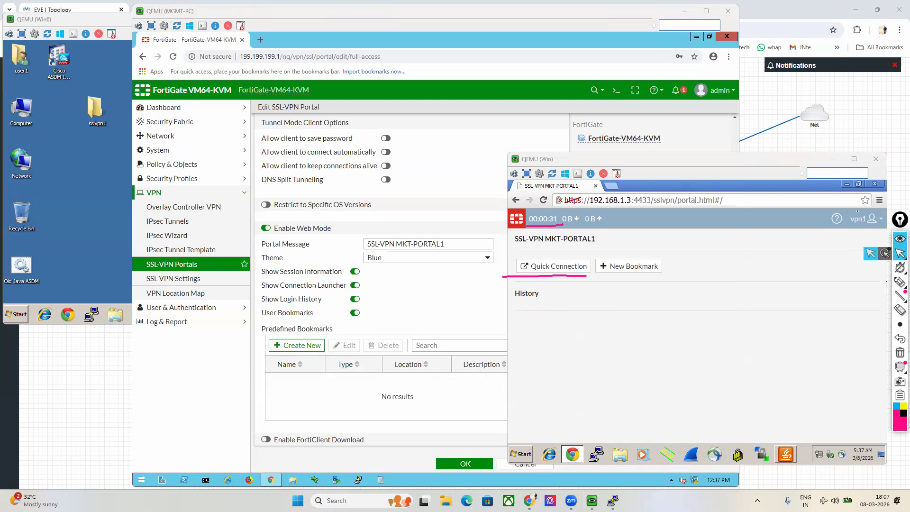
{"action": "left_click", "coordinate": [864, 218]}
{"action": "left_click", "coordinate": [850, 236]}
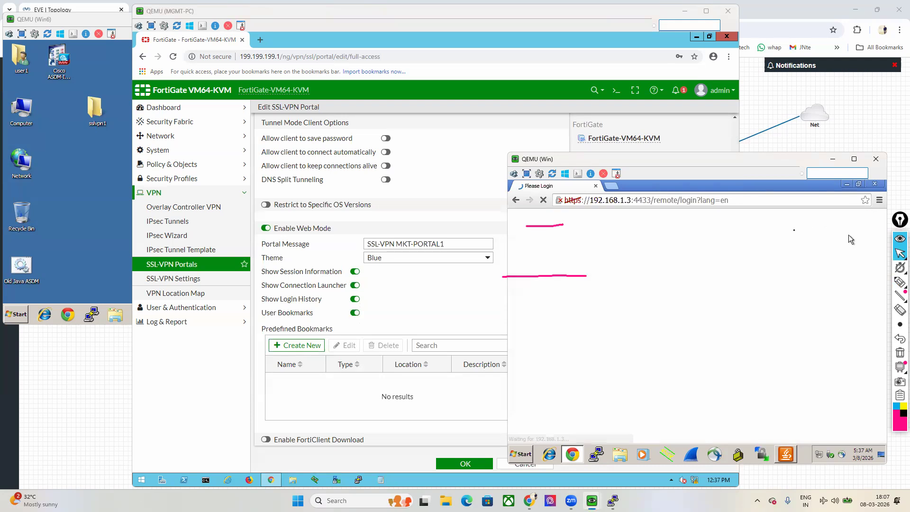
Step: Sign back in to the SSL-VPN portal with the VPN user's credentials
{"action": "left_click", "coordinate": [676, 309]}
{"action": "type", "text": "vpn1"}
{"action": "key", "text": "Tab"}
{"action": "type", "text": "123"}
{"action": "key", "text": "Return"}
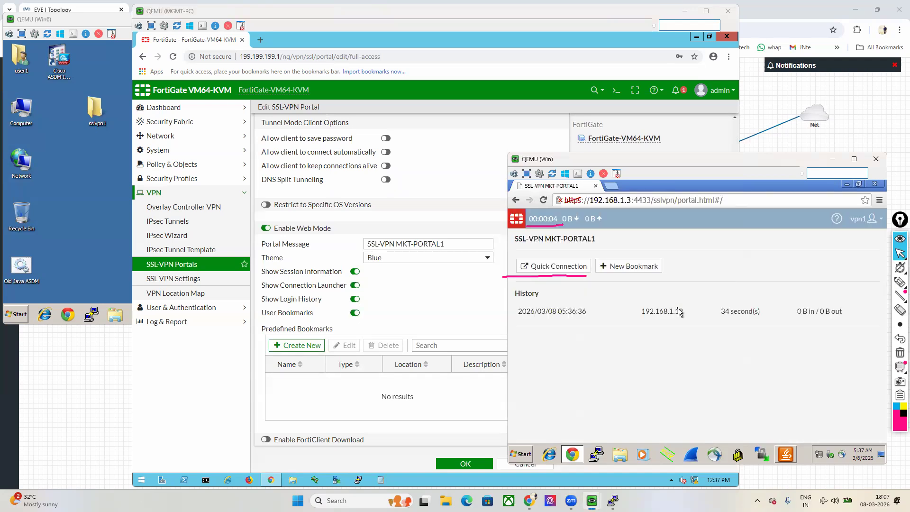
Step: Review the session time in the History entry, then go to Quick Connection
{"action": "left_click_drag", "start_coordinate": [557, 311], "coordinate": [753, 367]}
{"action": "left_click", "coordinate": [753, 367]}
{"action": "left_click", "coordinate": [901, 352]}
{"action": "left_click", "coordinate": [543, 266]}
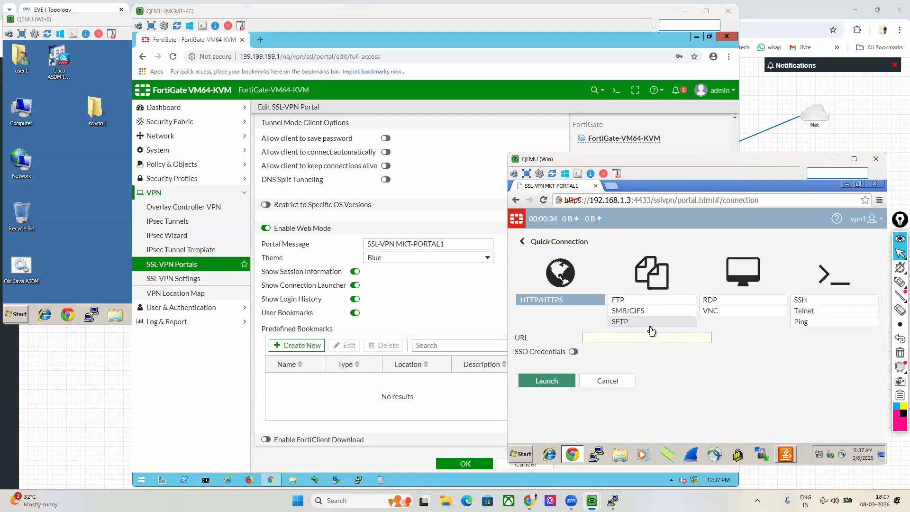
Step: Launch a Telnet quick connection to host 200.200.200.24
{"action": "left_click", "coordinate": [820, 314]}
{"action": "left_click", "coordinate": [609, 338]}
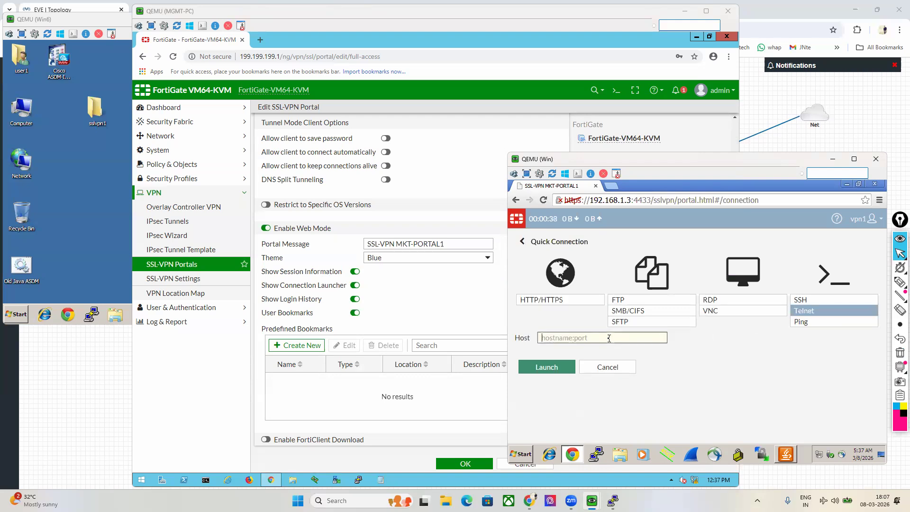
{"action": "type", "text": "00.2"}
{"action": "key", "text": "BackSpace"}
{"action": "key", "text": "BackSpace"}
{"action": "key", "text": "BackSpace"}
{"action": "key", "text": "BackSpace"}
{"action": "type", "text": "200.200.200.24"}
{"action": "left_click", "coordinate": [549, 368]}
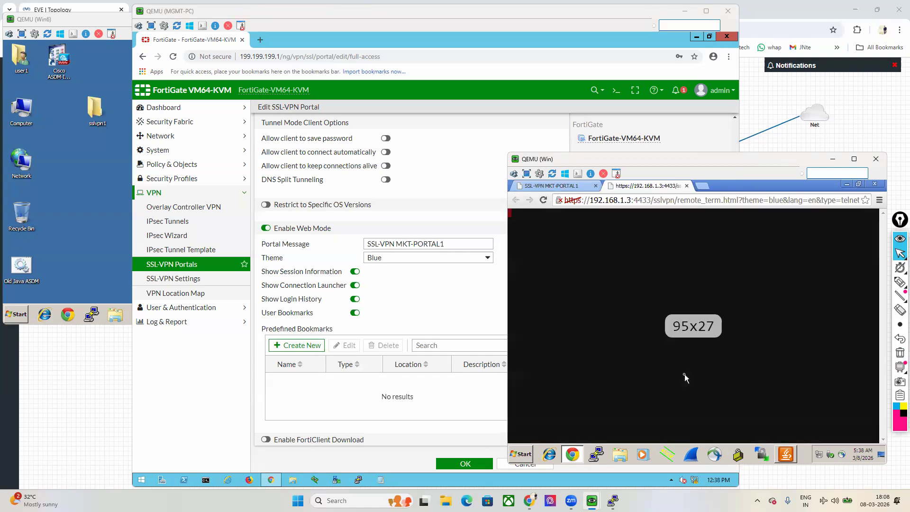
Step: Check Win6's signed-in user from the Start menu, then enter that login at the telnet prompt
{"action": "left_click", "coordinate": [73, 224]}
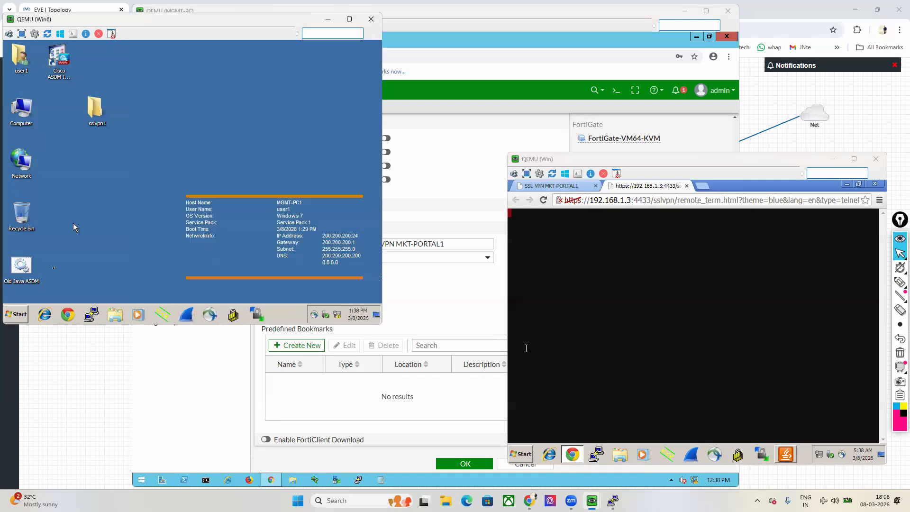
{"action": "left_click", "coordinate": [21, 314]}
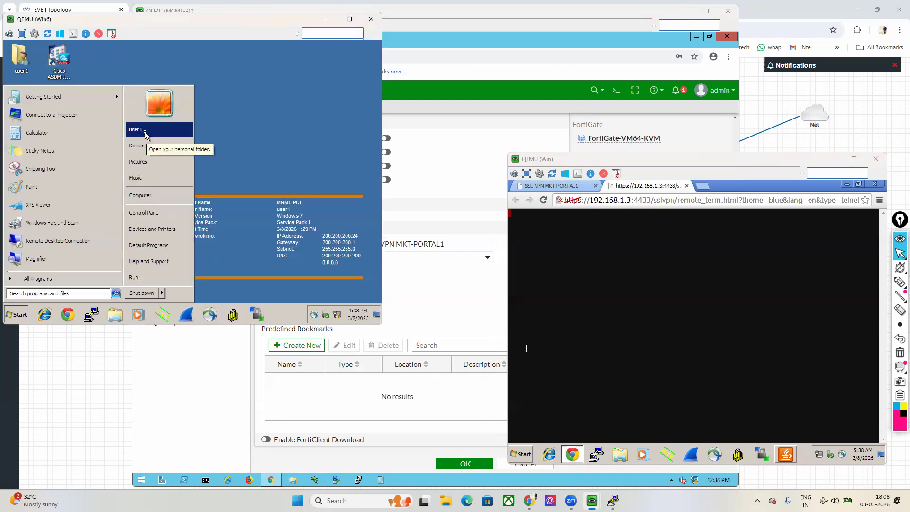
{"action": "left_click", "coordinate": [645, 291]}
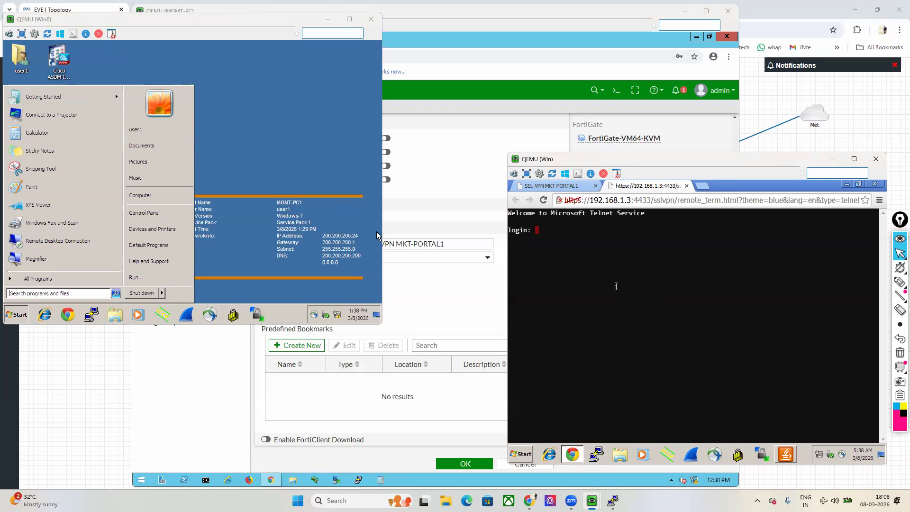
{"action": "type", "text": "user1"}
{"action": "key", "text": "Return"}
{"action": "key", "text": "Return"}
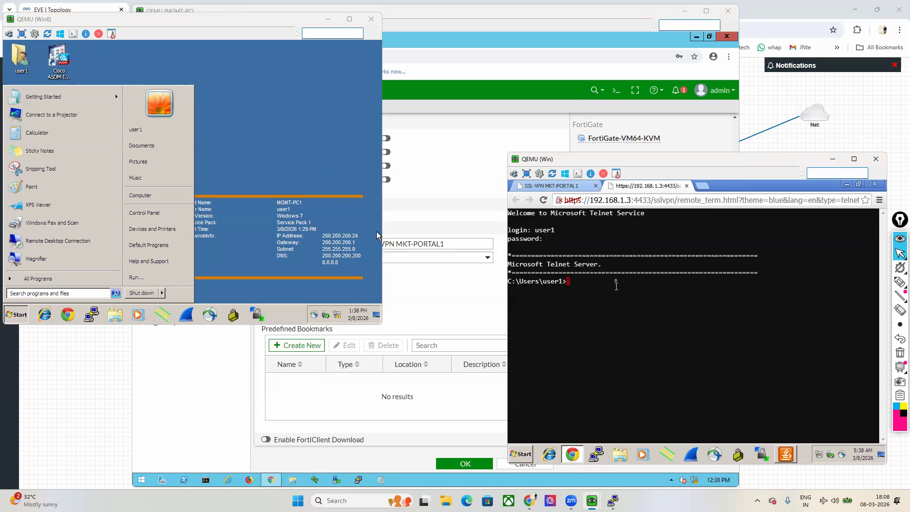
Step: Return to the portal's Quick Connection page and select RDP
{"action": "left_click", "coordinate": [564, 187]}
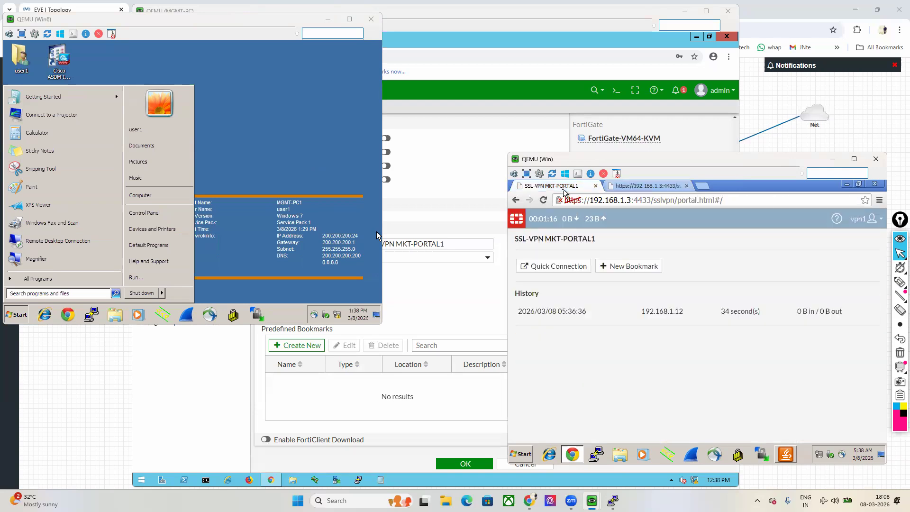
{"action": "left_click", "coordinate": [553, 266]}
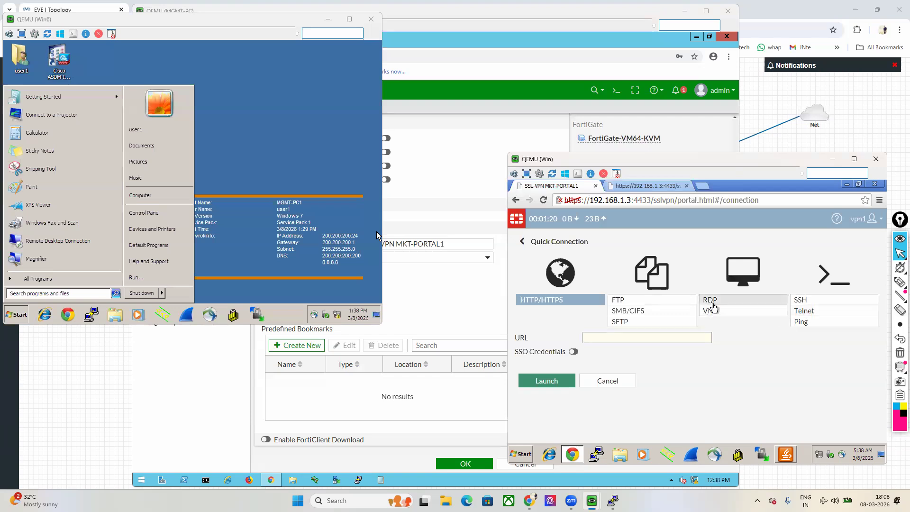
{"action": "left_click", "coordinate": [714, 306]}
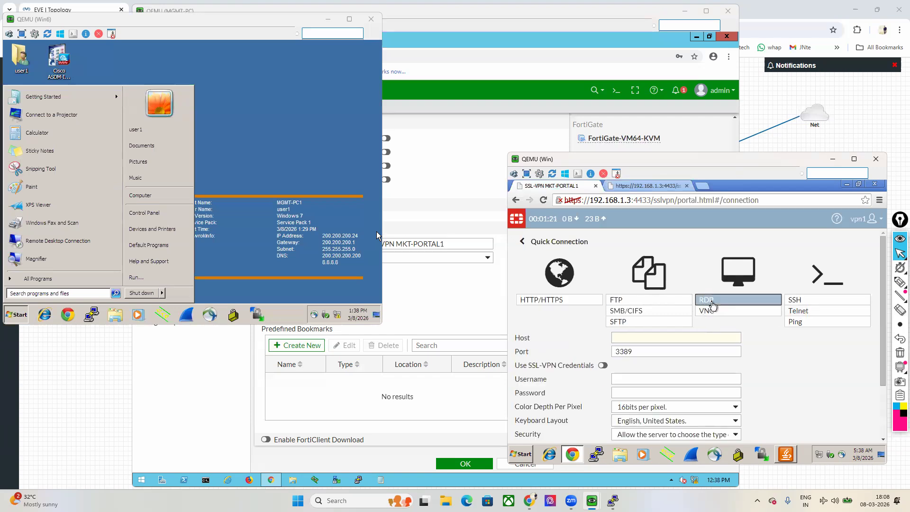
{"action": "scroll", "coordinate": [732, 366], "scroll_direction": "down", "scroll_amount": 3}
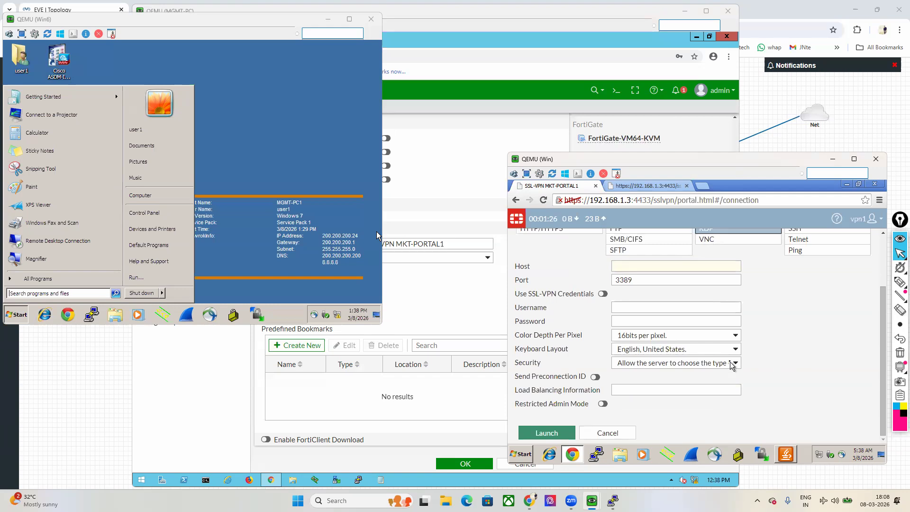
{"action": "scroll", "coordinate": [732, 366], "scroll_direction": "up", "scroll_amount": 2}
Step: Launch RDP to host 200.200.200.24 with the user's username and password
{"action": "left_click", "coordinate": [645, 313]}
{"action": "type", "text": "200.200.200.24"}
{"action": "left_click", "coordinate": [677, 356]}
{"action": "type", "text": "user1"}
{"action": "key", "text": "Tab"}
{"action": "type", "text": "user1"}
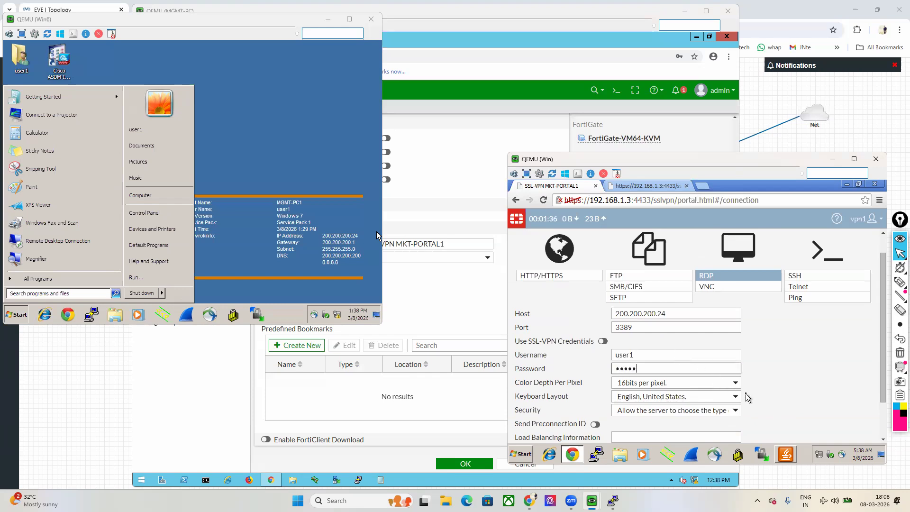
{"action": "scroll", "coordinate": [747, 393], "scroll_direction": "down", "scroll_amount": 2}
{"action": "left_click", "coordinate": [545, 435]}
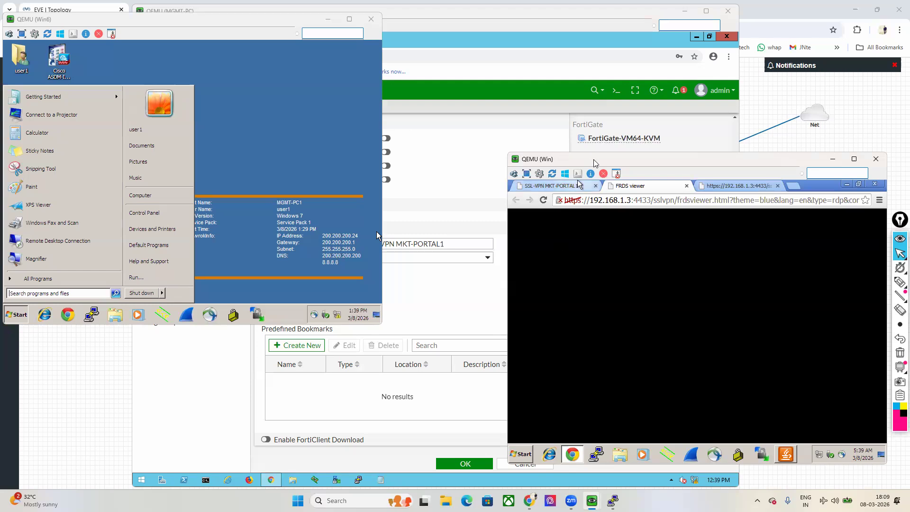
Step: Return to the MKT-PORTAL1 Quick Connection page, then bring the FortiGate portal editor forward
{"action": "left_click_drag", "start_coordinate": [592, 162], "coordinate": [581, 172]}
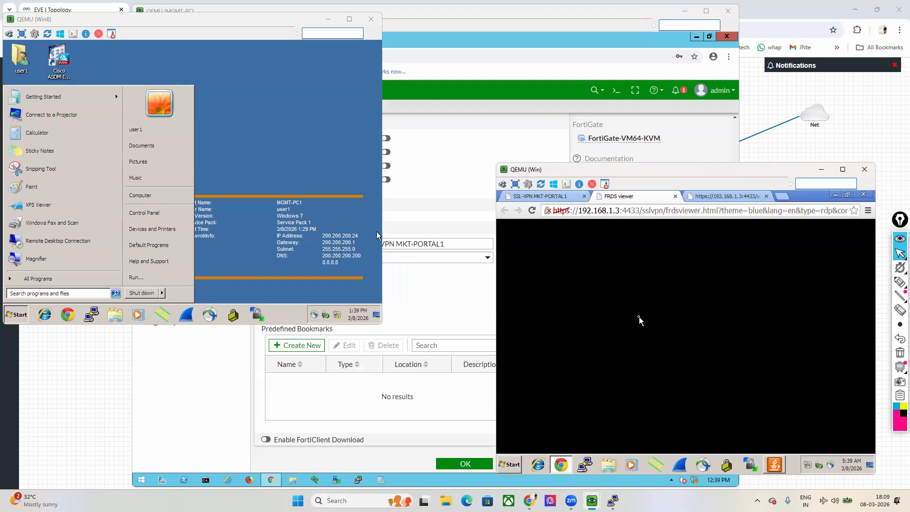
{"action": "left_click", "coordinate": [552, 197]}
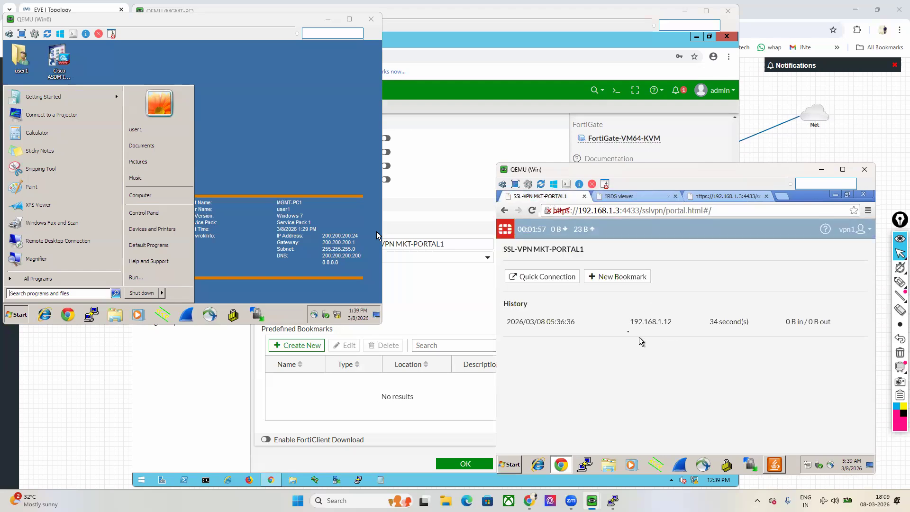
{"action": "left_click", "coordinate": [539, 276]}
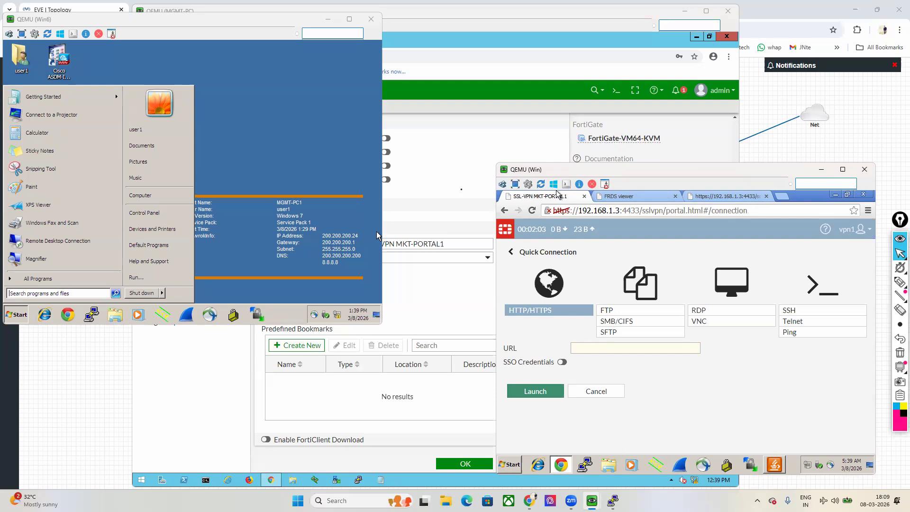
{"action": "left_click", "coordinate": [462, 191]}
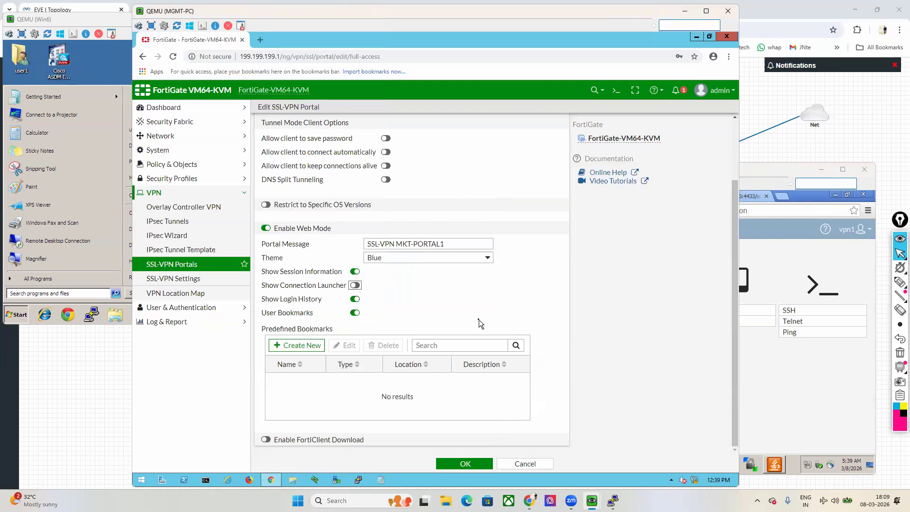
Step: Save full-access with the connection launcher off, then go back and reload the user's portal
{"action": "left_click", "coordinate": [464, 465]}
{"action": "double_click", "coordinate": [295, 148]}
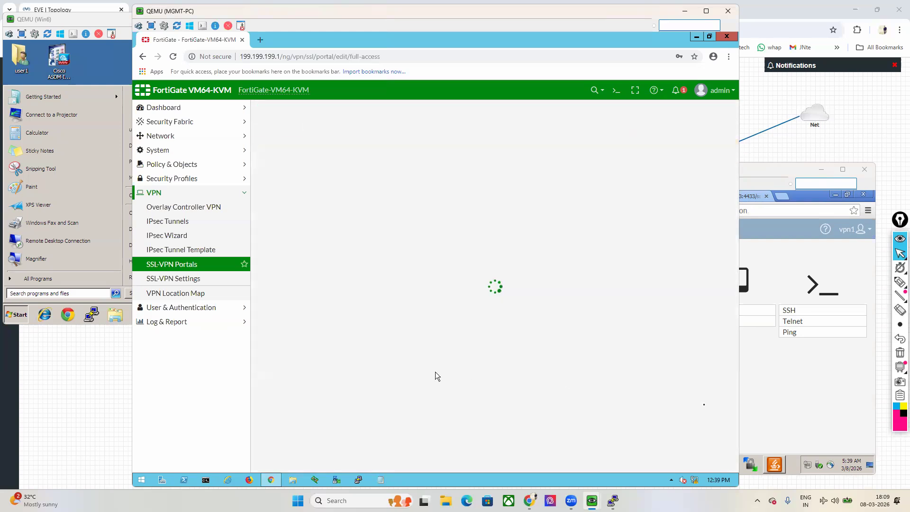
{"action": "left_click", "coordinate": [742, 380]}
{"action": "right_click", "coordinate": [743, 280]}
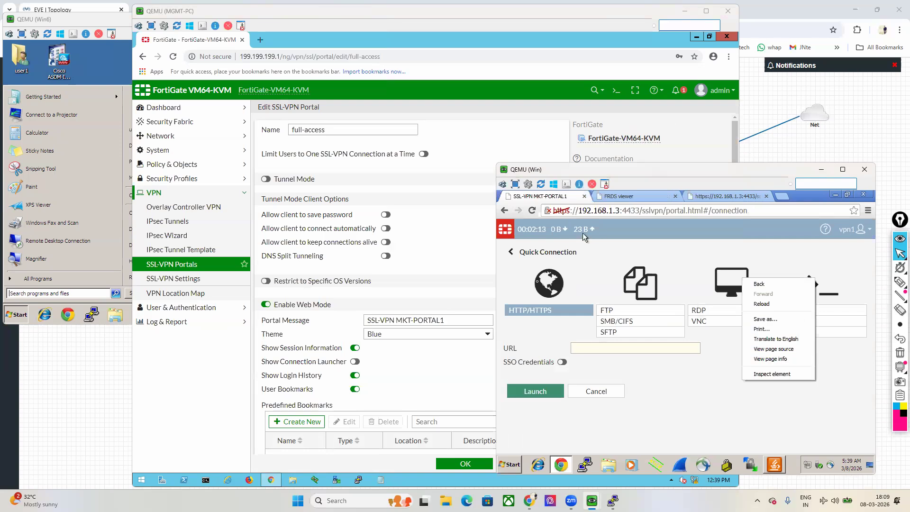
{"action": "left_click", "coordinate": [505, 211]}
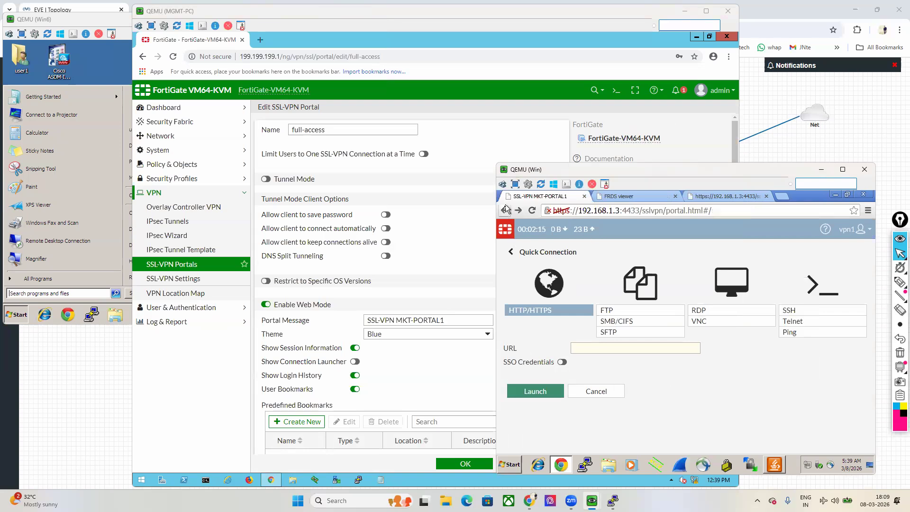
{"action": "right_click", "coordinate": [654, 368]}
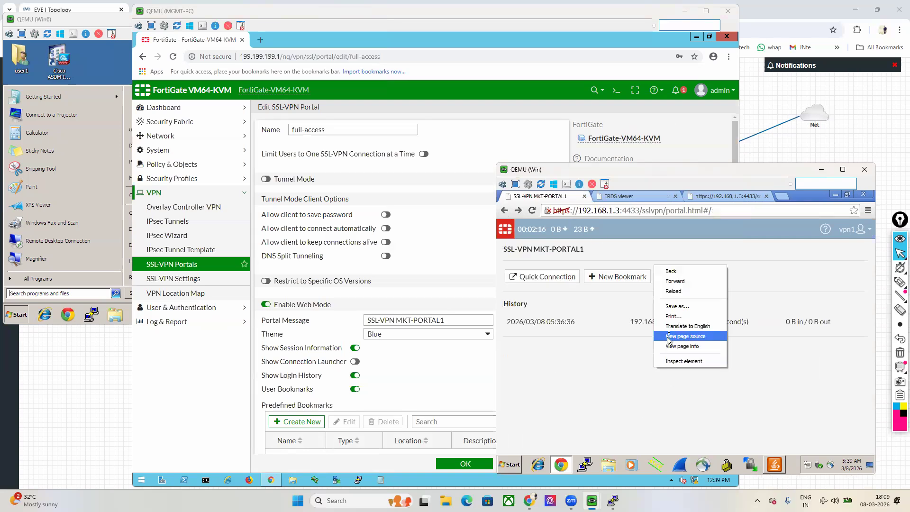
{"action": "left_click", "coordinate": [675, 291]}
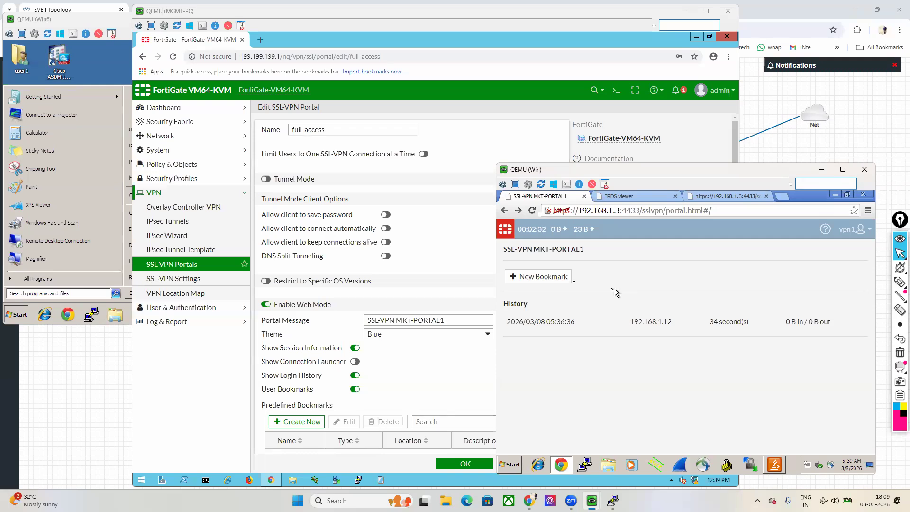
Step: Create a Telnet bookmark named telnet-srv for host 200.200.200.24 in the user portal
{"action": "left_click", "coordinate": [553, 279]}
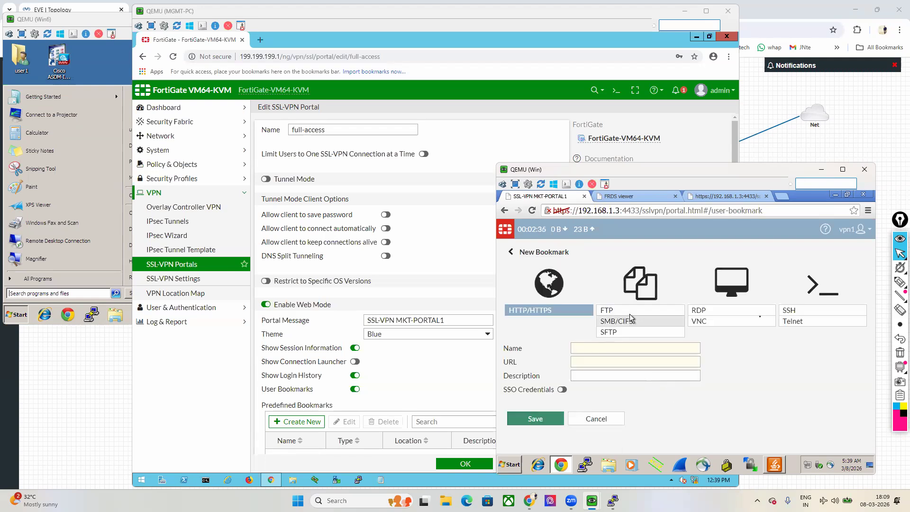
{"action": "left_click", "coordinate": [801, 322]}
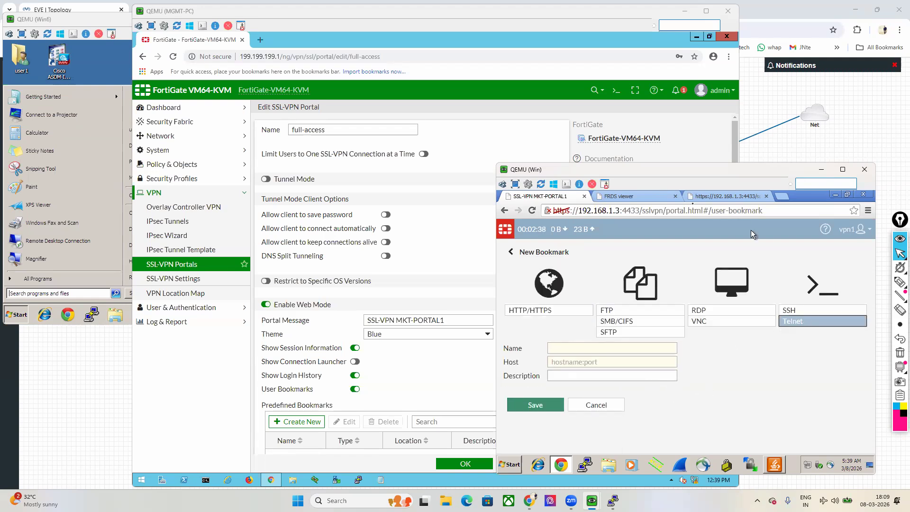
{"action": "left_click", "coordinate": [675, 196]}
{"action": "left_click", "coordinate": [675, 196]}
{"action": "left_click", "coordinate": [609, 349]}
{"action": "type", "text": "telnet"}
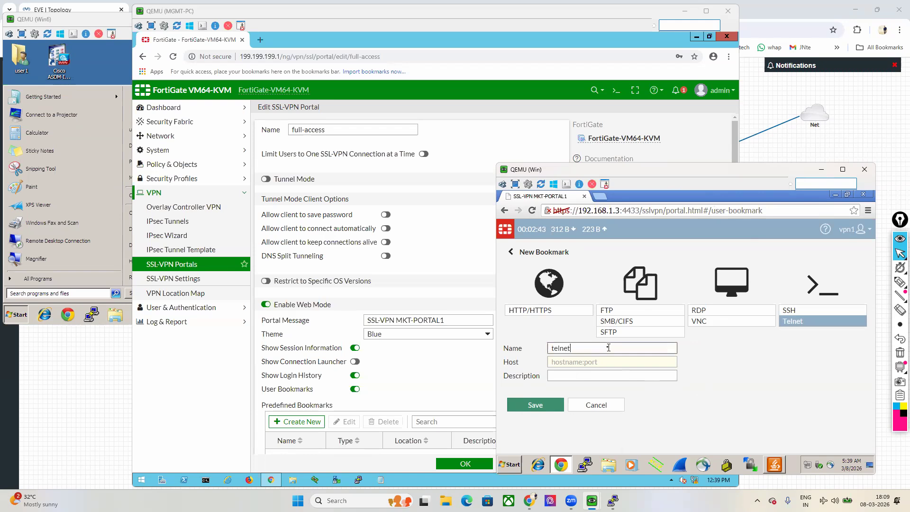
{"action": "type", "text": "-srv"}
{"action": "left_click", "coordinate": [606, 361]}
{"action": "type", "text": "200.200.200.24"}
{"action": "left_click", "coordinate": [528, 407]}
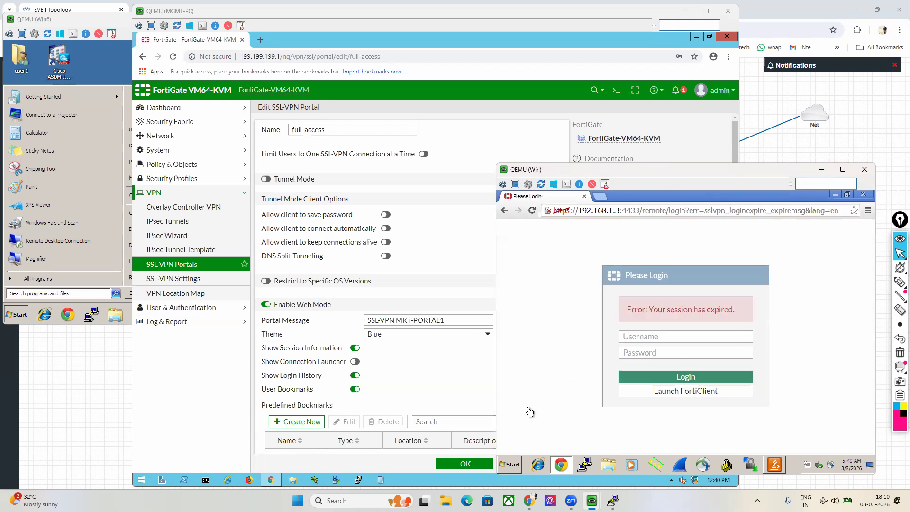
Step: Sign back into the expired portal session with the VPN user's username and password
{"action": "left_click", "coordinate": [680, 339]}
{"action": "type", "text": "vpn1"}
{"action": "key", "text": "Tab"}
{"action": "type", "text": "vpn1"}
{"action": "key", "text": "Return"}
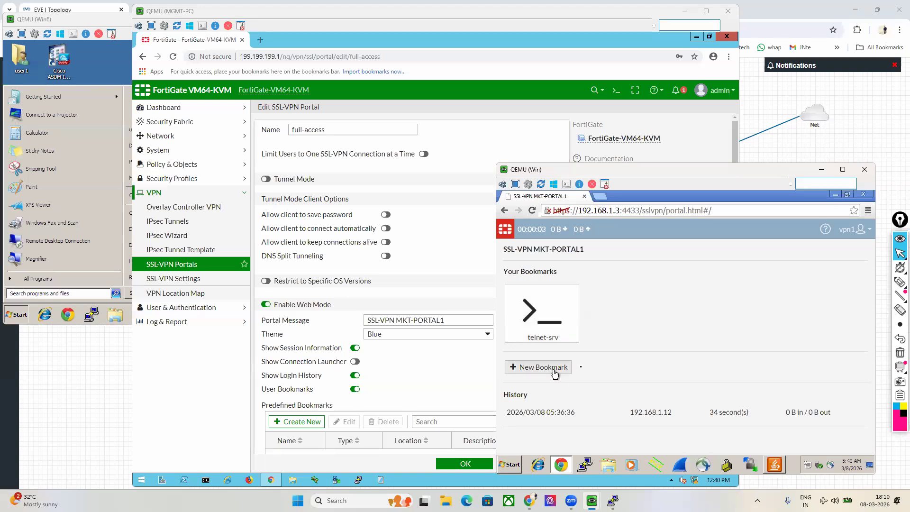
Step: Start an RDP bookmark named remote-desk11 with host 200.200.200.24
{"action": "left_click", "coordinate": [554, 368]}
{"action": "left_click", "coordinate": [720, 310]}
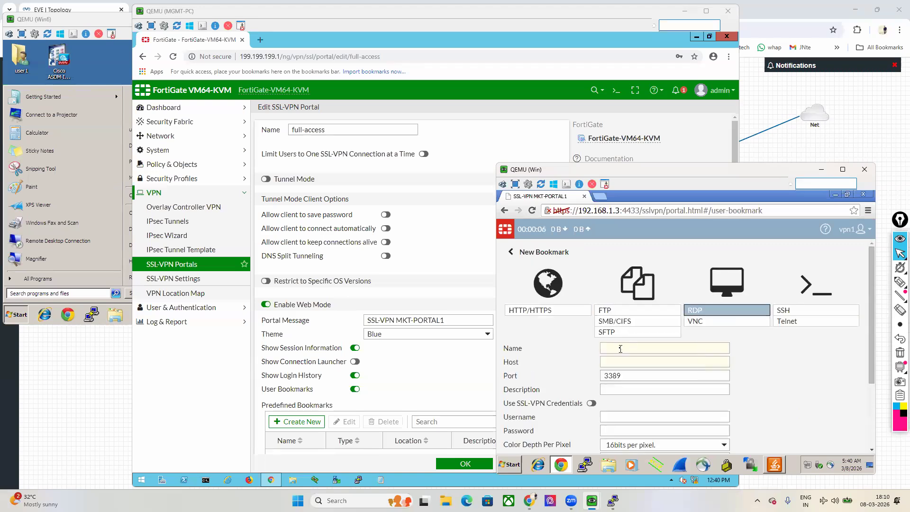
{"action": "left_click", "coordinate": [621, 349]}
{"action": "type", "text": "remote-"}
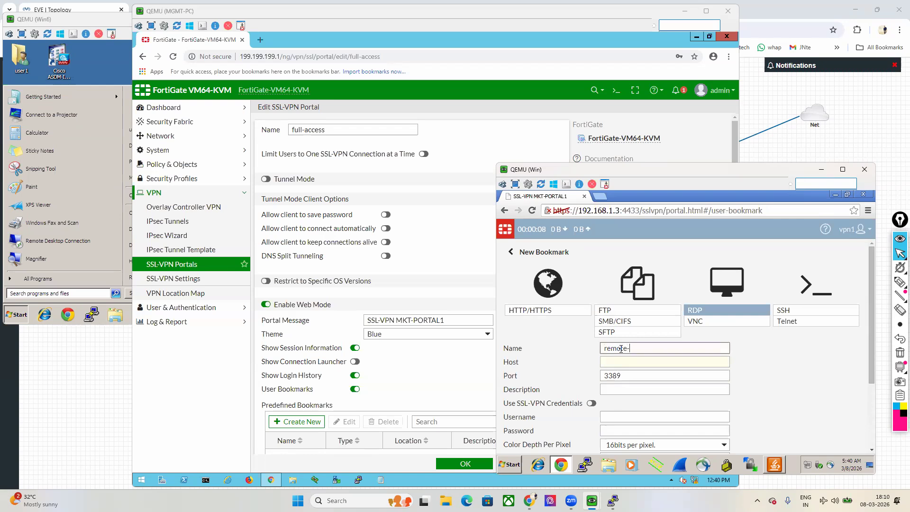
{"action": "type", "text": "desk11"}
{"action": "key", "text": "Tab"}
{"action": "type", "text": "200.200.200.24"}
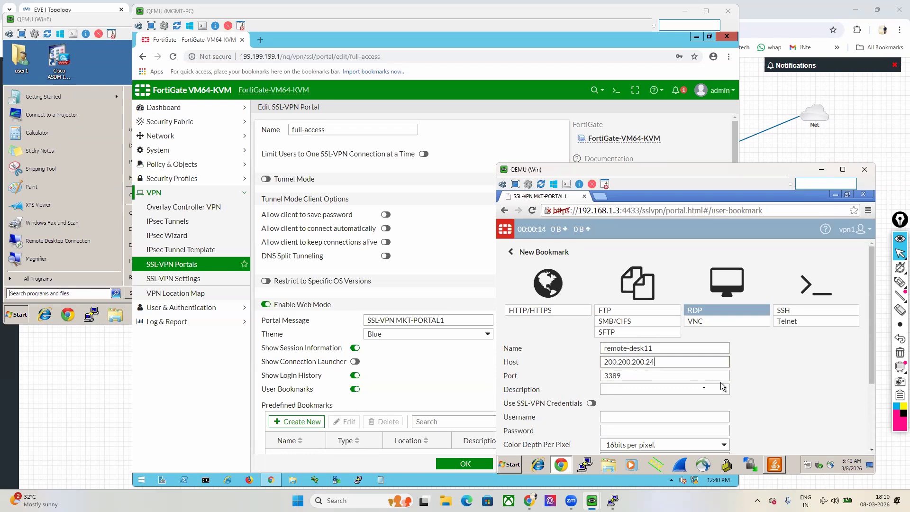
Step: Add the RDP login username and password, save the bookmark, and launch telnet-srv
{"action": "scroll", "coordinate": [704, 387], "scroll_direction": "down", "scroll_amount": 1}
{"action": "left_click", "coordinate": [676, 372]}
{"action": "type", "text": "user1"}
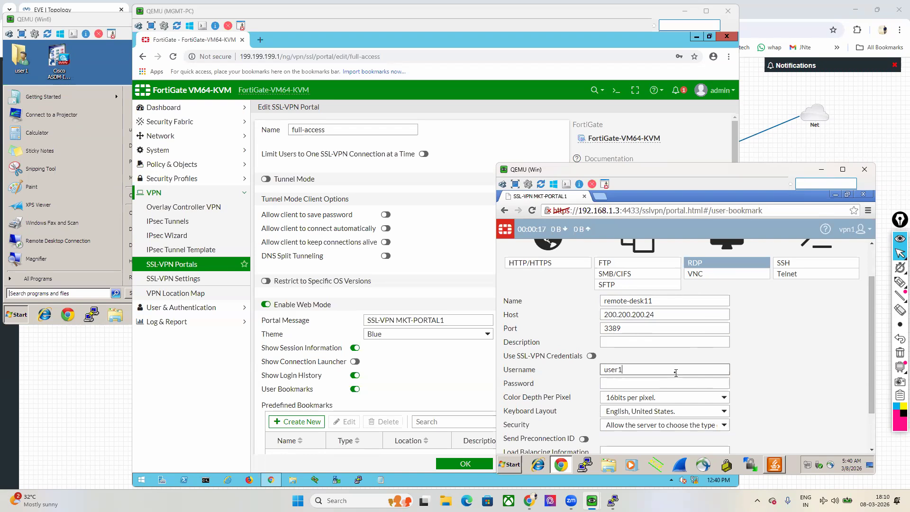
{"action": "key", "text": "Tab"}
{"action": "type", "text": "cisco"}
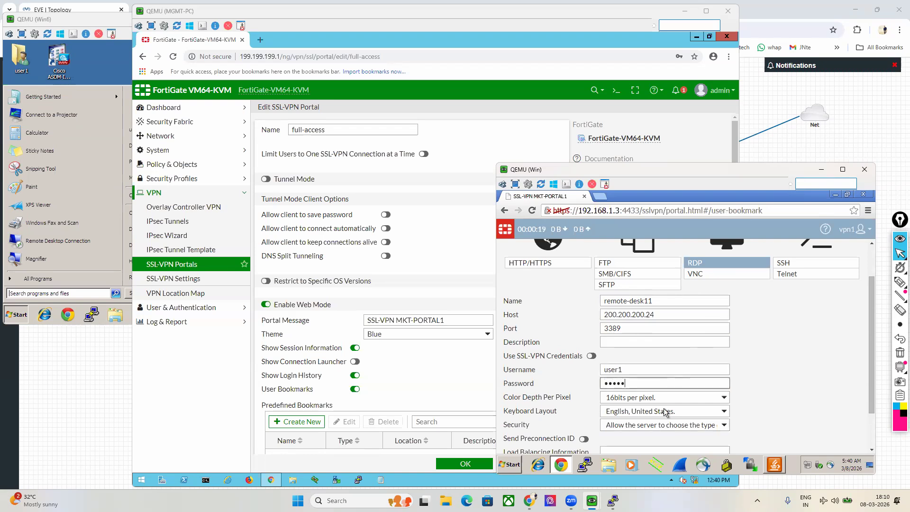
{"action": "scroll", "coordinate": [602, 394], "scroll_direction": "down", "scroll_amount": 1}
{"action": "left_click", "coordinate": [528, 442]}
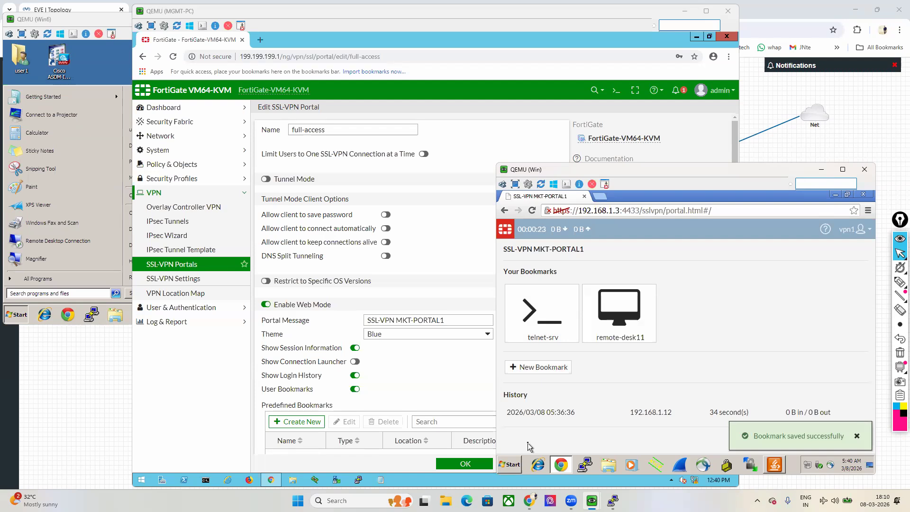
{"action": "left_click", "coordinate": [545, 310]}
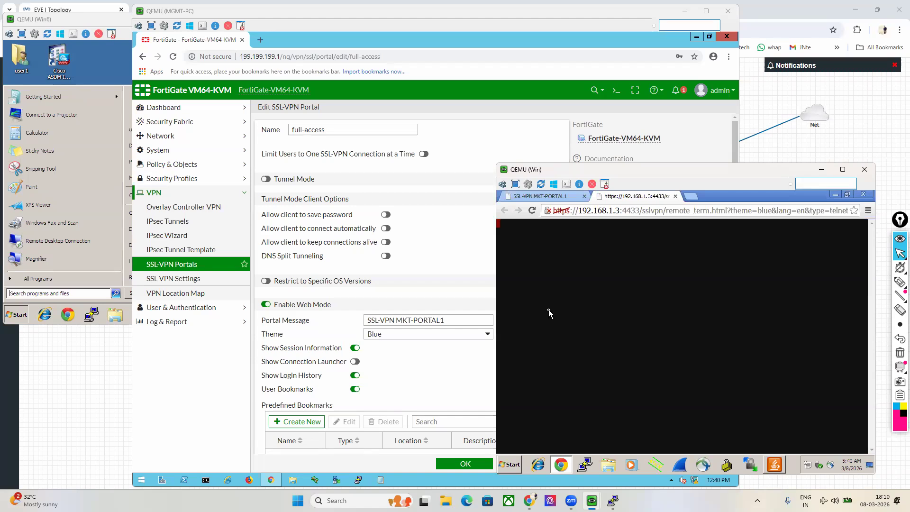
Step: Check the telnet-srv Microsoft Telnet login tab, close it, and return to the full-access editor
{"action": "left_click", "coordinate": [493, 357]}
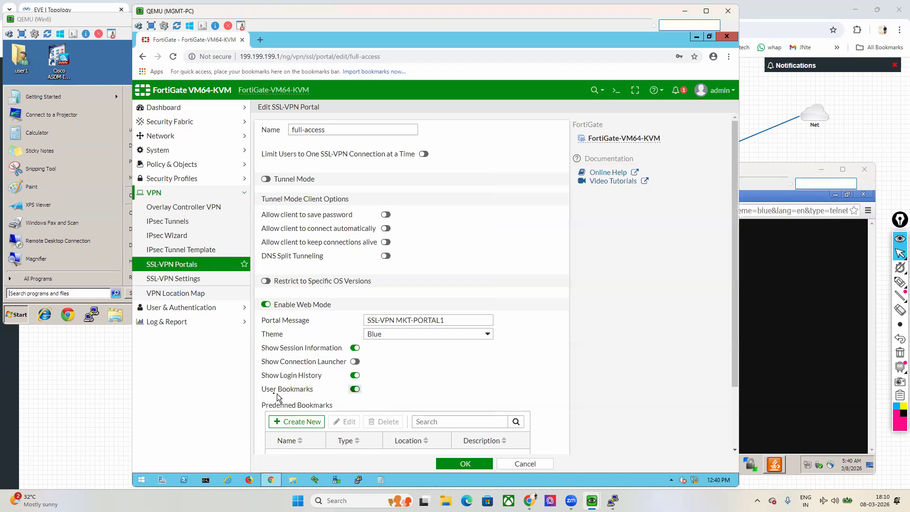
{"action": "left_click_drag", "start_coordinate": [265, 396], "coordinate": [307, 396]}
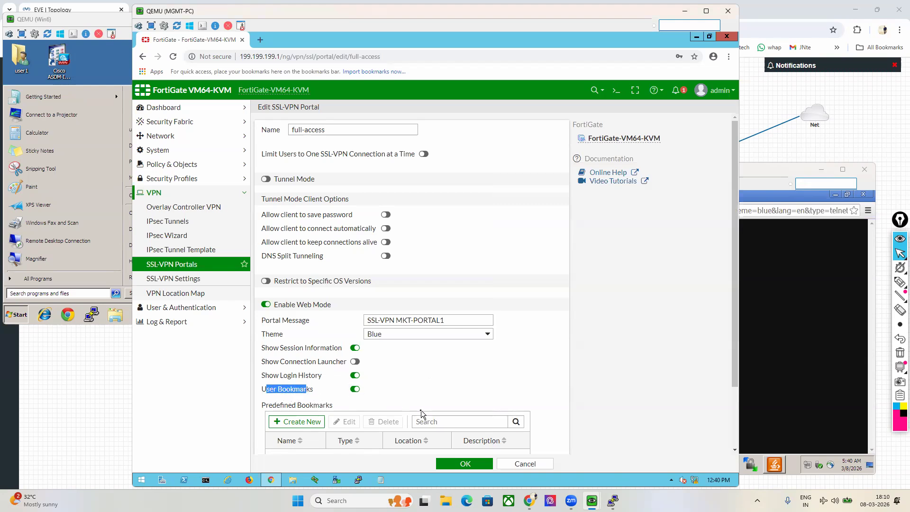
{"action": "left_click", "coordinate": [800, 316]}
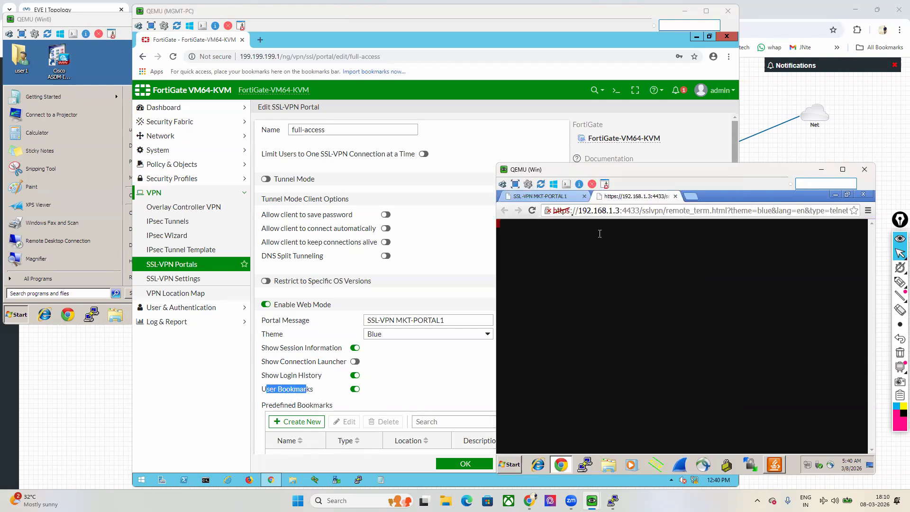
{"action": "left_click", "coordinate": [540, 196]}
{"action": "left_click", "coordinate": [635, 196]}
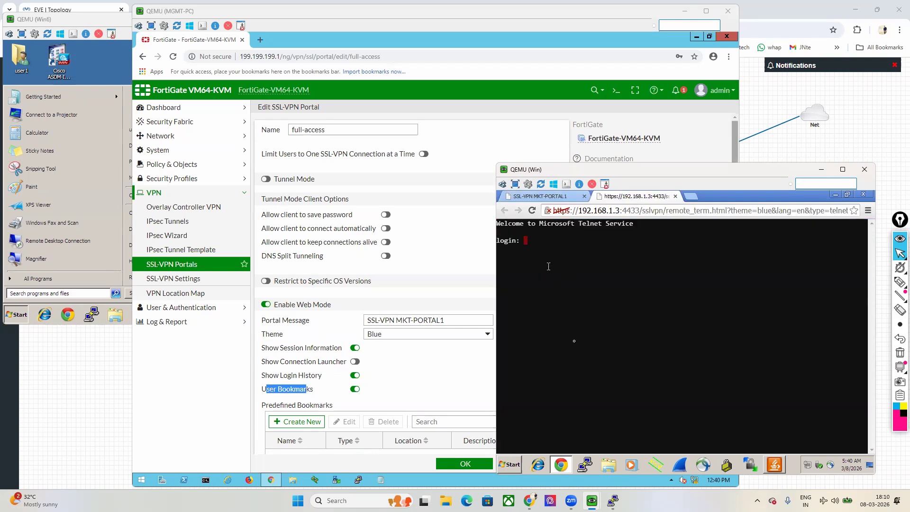
{"action": "left_click", "coordinate": [675, 196]}
{"action": "left_click", "coordinate": [392, 396]}
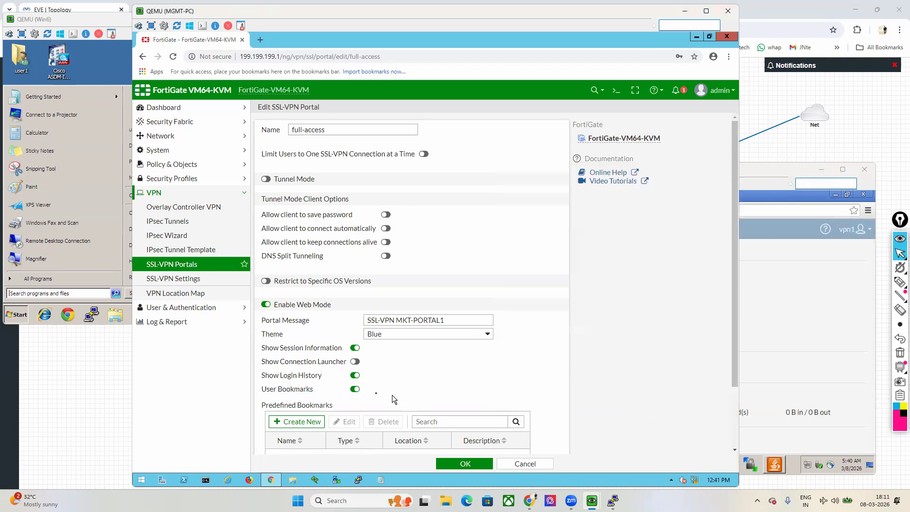
Step: Switch off User Bookmarks and Show Login History, save full-access, and reopen it
{"action": "left_click", "coordinate": [356, 390]}
{"action": "left_click", "coordinate": [355, 376]}
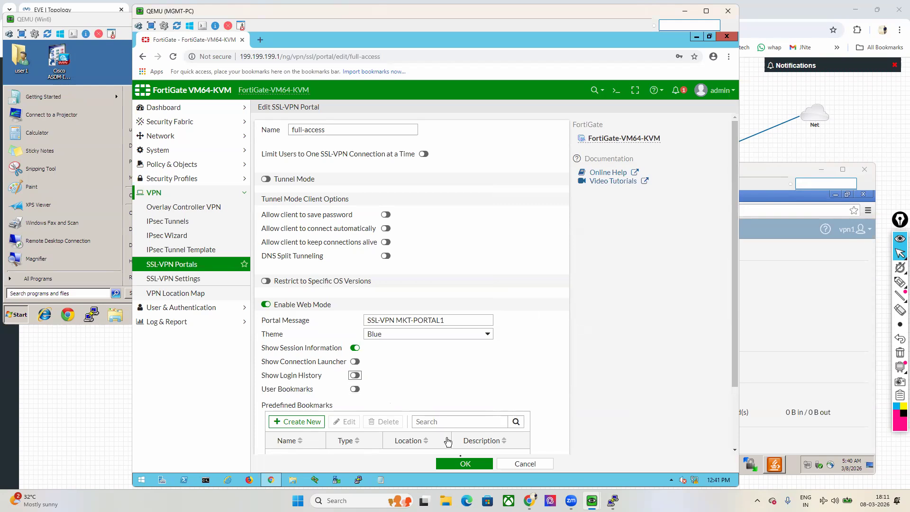
{"action": "left_click", "coordinate": [465, 464]}
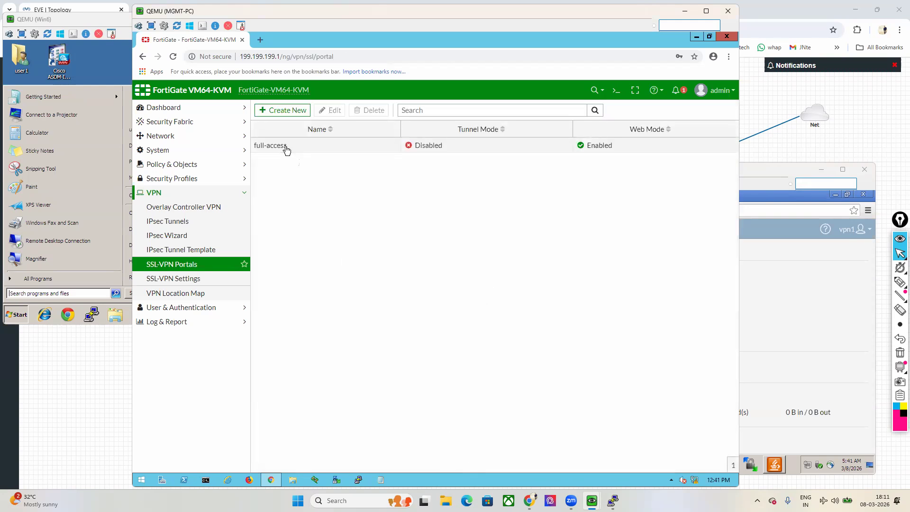
{"action": "double_click", "coordinate": [286, 149]}
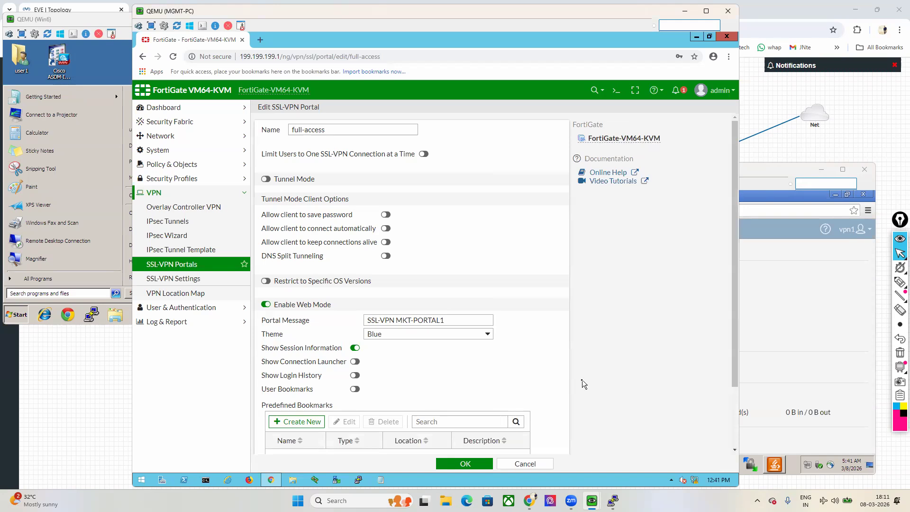
{"action": "scroll", "coordinate": [527, 375], "scroll_direction": "down", "scroll_amount": 1}
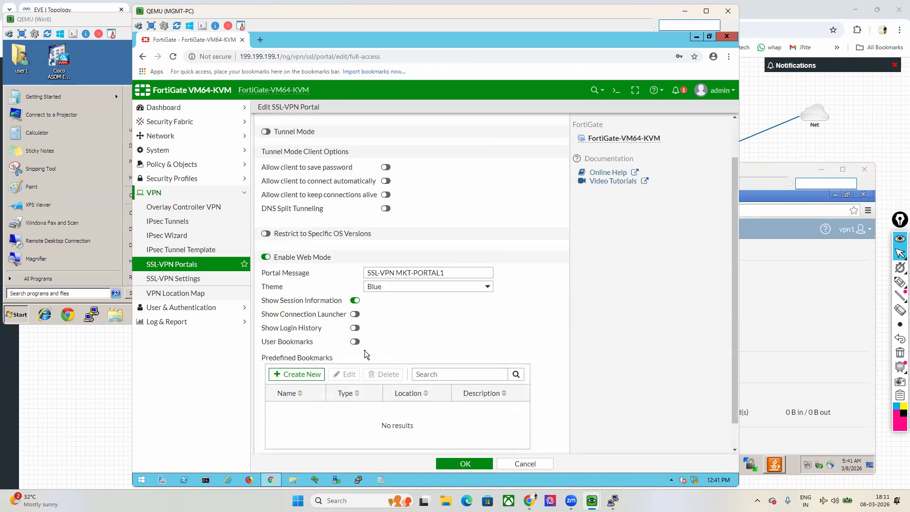
{"action": "left_click", "coordinate": [768, 318]}
{"action": "left_click", "coordinate": [854, 229]}
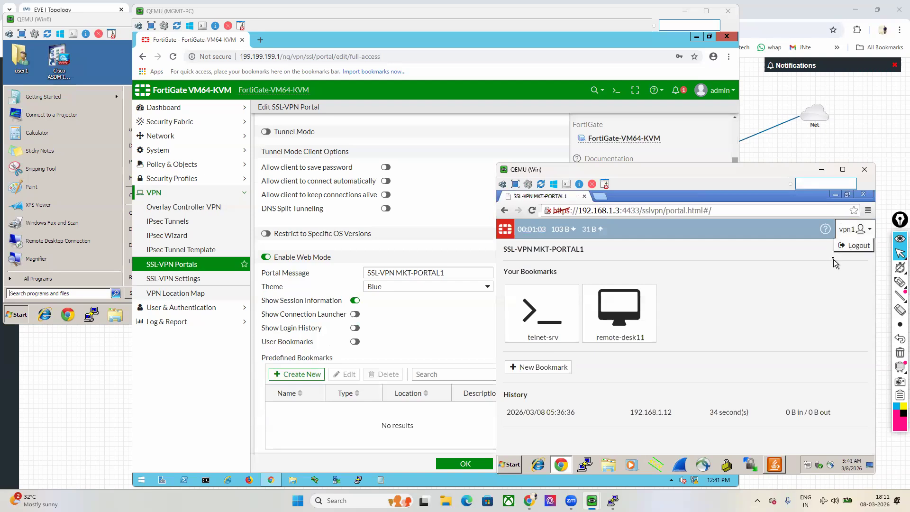
Step: Log the VPN user out and sign back in with the VPN username and password
{"action": "left_click", "coordinate": [848, 246]}
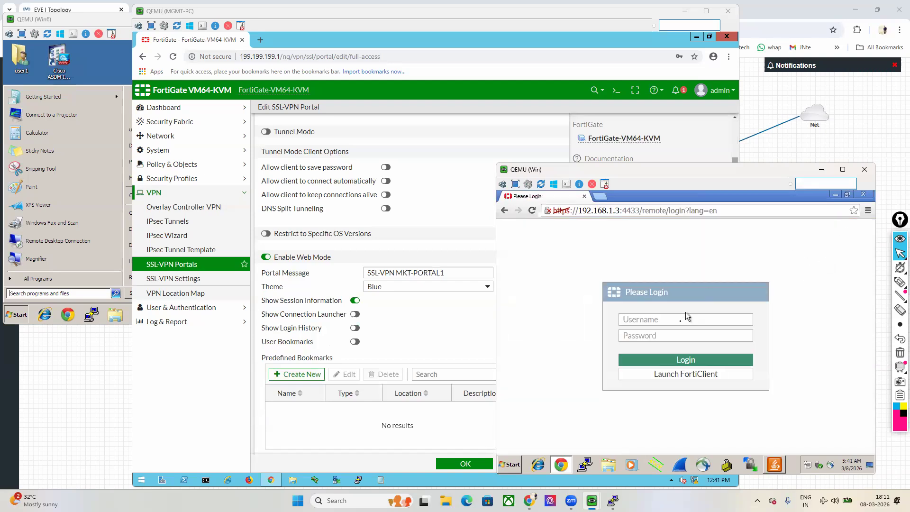
{"action": "left_click", "coordinate": [674, 319]}
{"action": "type", "text": "von"}
{"action": "key", "text": "BackSpace"}
{"action": "key", "text": "BackSpace"}
{"action": "type", "text": "pn"}
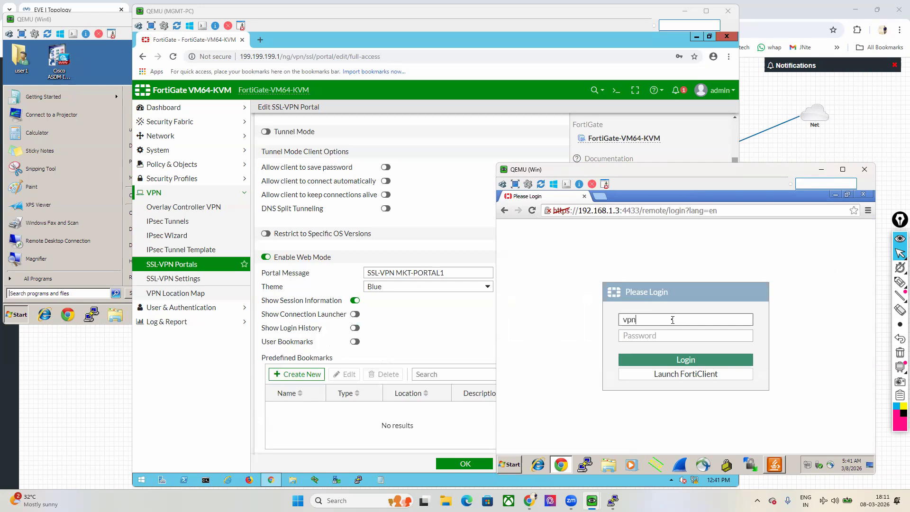
{"action": "type", "text": "1"}
{"action": "key", "text": "Tab"}
{"action": "type", "text": "123"}
{"action": "key", "text": "Return"}
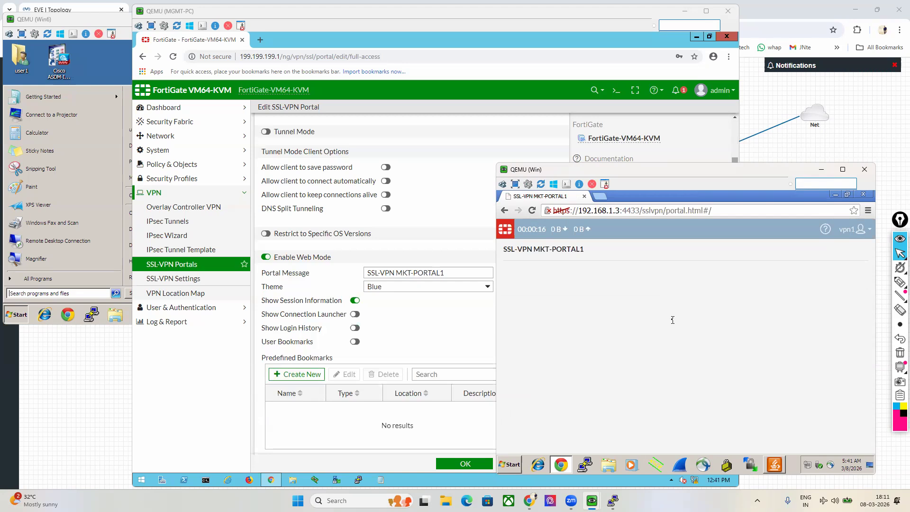
Step: Add predefined TELNET bookmark telnet-server55 for host 200.200.200.24 to the full-access portal
{"action": "left_click", "coordinate": [403, 326]}
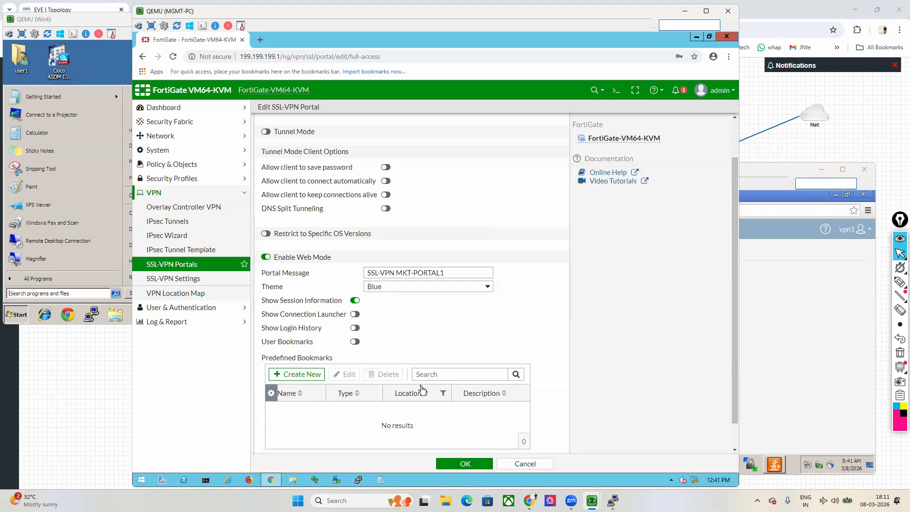
{"action": "left_click_drag", "start_coordinate": [261, 362], "coordinate": [339, 366]}
{"action": "left_click", "coordinate": [299, 375]}
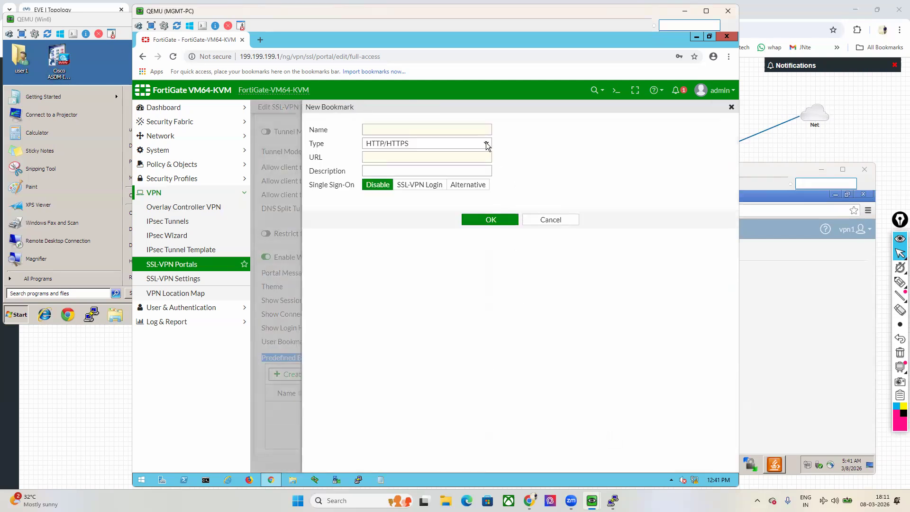
{"action": "left_click", "coordinate": [487, 144]}
{"action": "left_click", "coordinate": [385, 209]}
{"action": "left_click", "coordinate": [392, 131]}
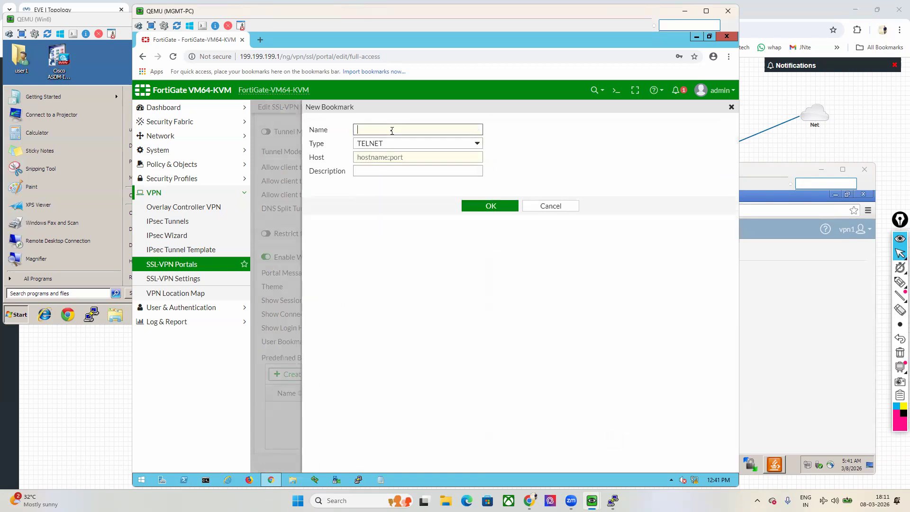
{"action": "type", "text": "telnet-server5"}
{"action": "left_click", "coordinate": [404, 156]}
{"action": "type", "text": ".200.200.24"}
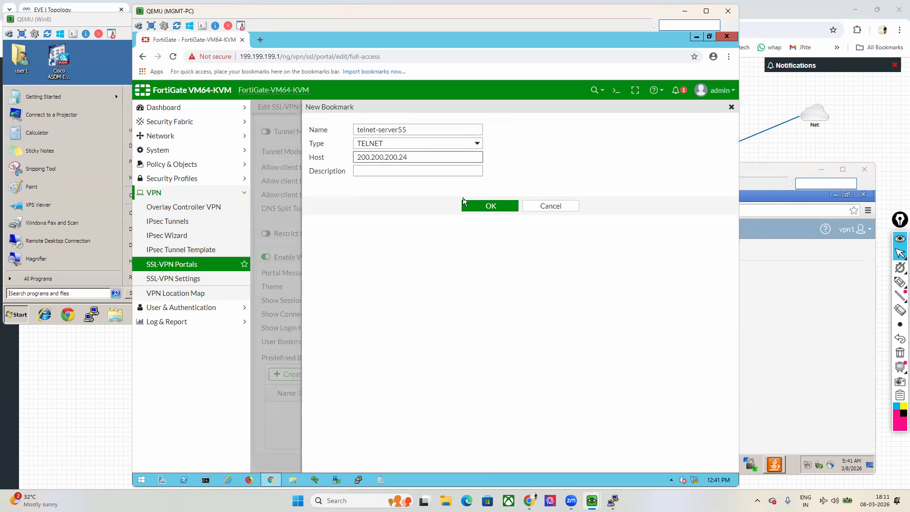
{"action": "left_click", "coordinate": [472, 206]}
{"action": "left_click", "coordinate": [302, 369]}
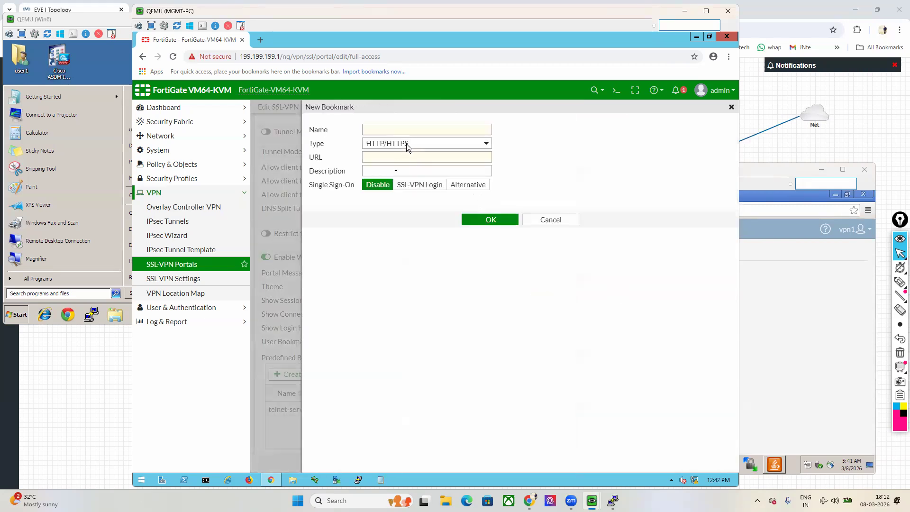
Step: Add predefined RDP bookmark remote-desktop11 for 200.200.200.24, port 3389, with stored login credentials
{"action": "left_click", "coordinate": [406, 144]}
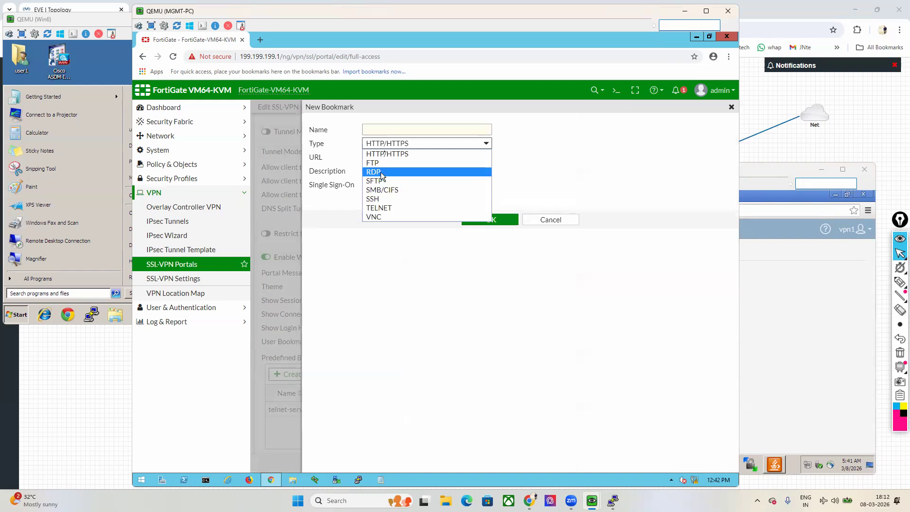
{"action": "left_click", "coordinate": [381, 173]}
{"action": "left_click", "coordinate": [405, 130]}
{"action": "type", "text": "remot"}
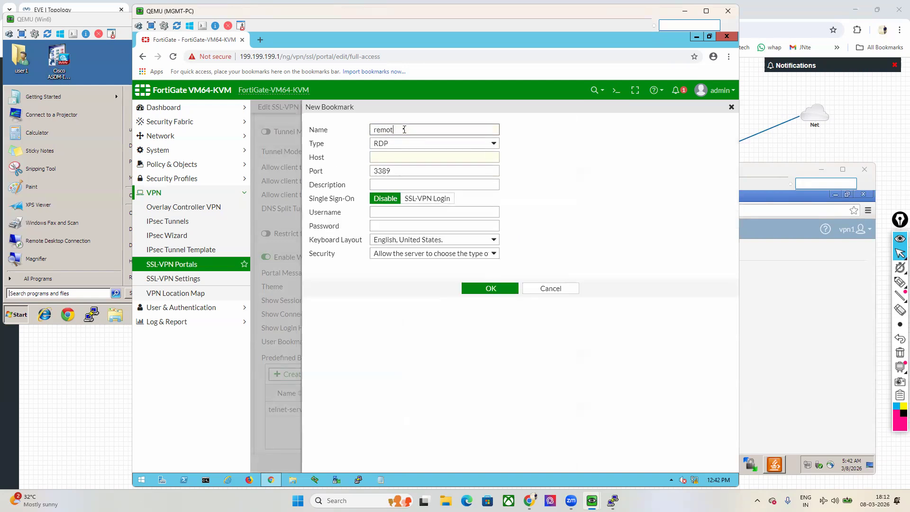
{"action": "type", "text": "e-desktop11"}
{"action": "left_click", "coordinate": [412, 159]}
{"action": "type", "text": "2"}
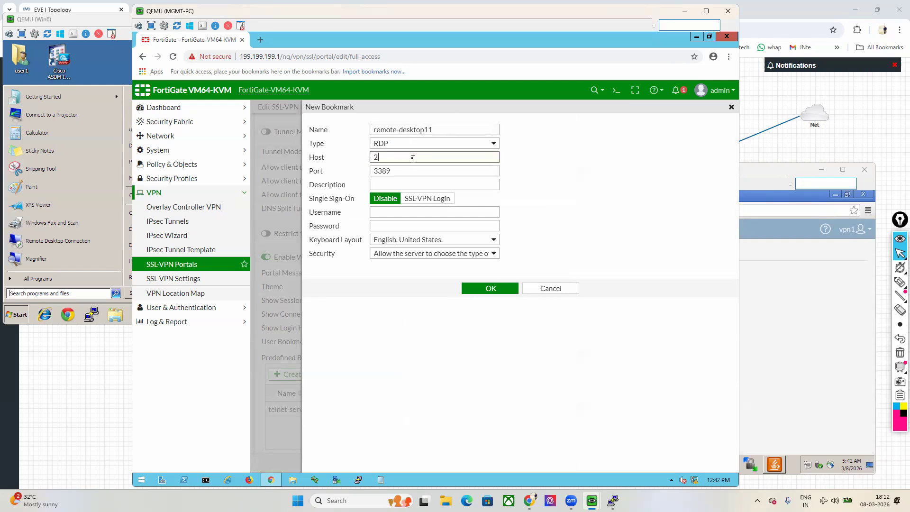
{"action": "type", "text": "00.200.200.24"}
{"action": "key", "text": "Tab"}
{"action": "left_click", "coordinate": [410, 212]}
{"action": "type", "text": "user1"}
{"action": "key", "text": "Tab"}
{"action": "type", "text": "12345"}
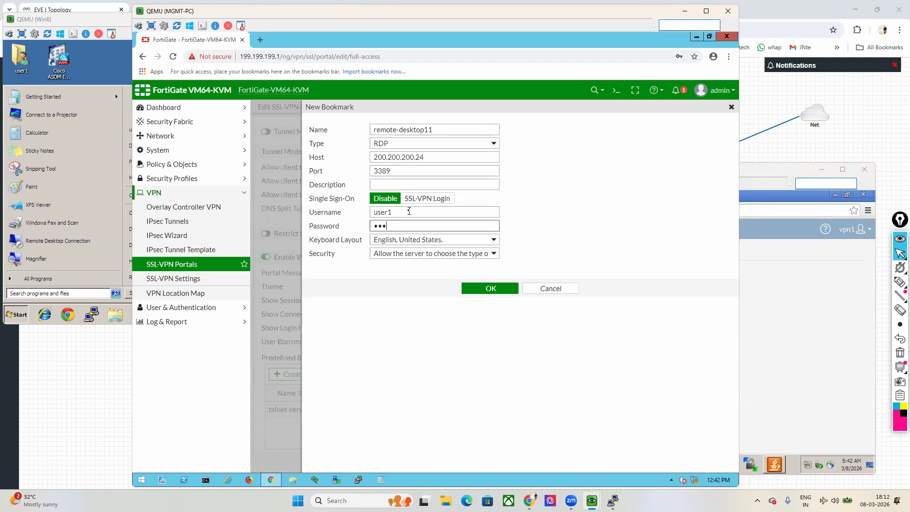
{"action": "left_click", "coordinate": [488, 290]}
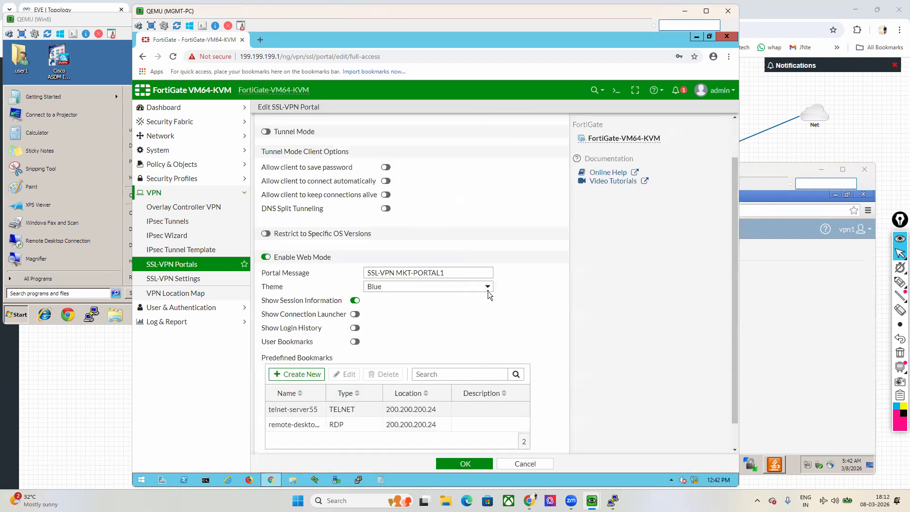
Step: Save full-access, reload the user's portal to show both new bookmarks, and reopen full-access
{"action": "scroll", "coordinate": [488, 291], "scroll_direction": "down", "scroll_amount": 1}
{"action": "left_click", "coordinate": [464, 463]}
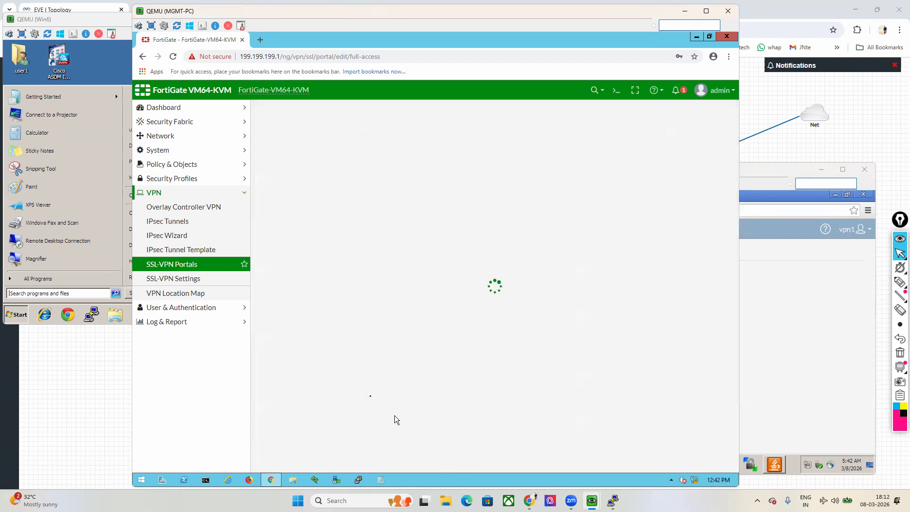
{"action": "left_click", "coordinate": [824, 333]}
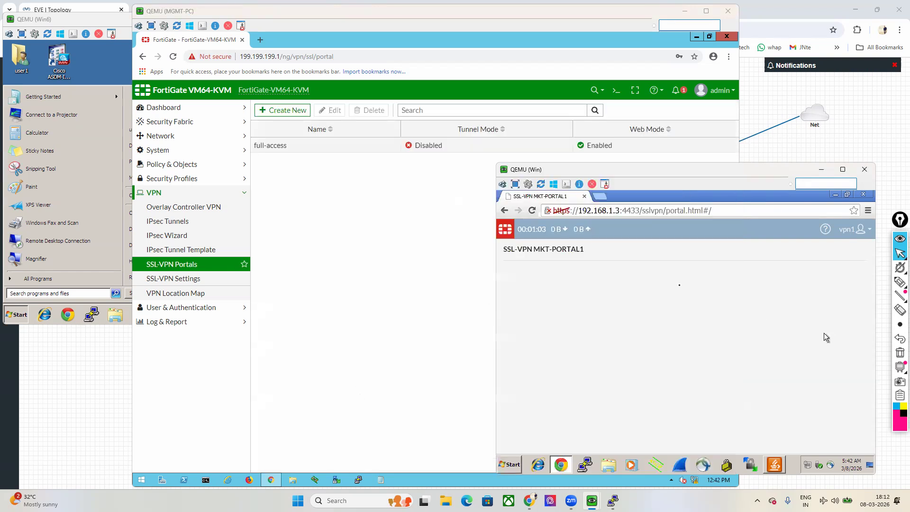
{"action": "right_click", "coordinate": [628, 278]}
{"action": "left_click", "coordinate": [647, 303]}
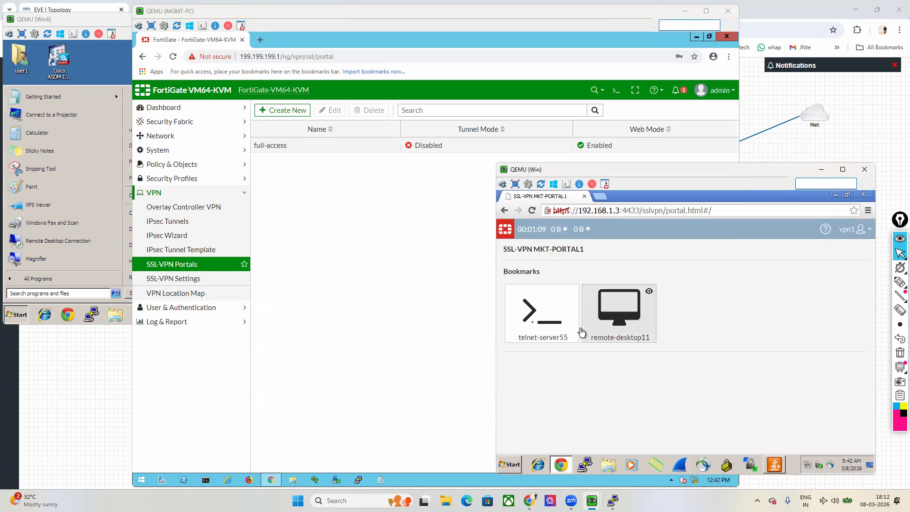
{"action": "double_click", "coordinate": [313, 146]}
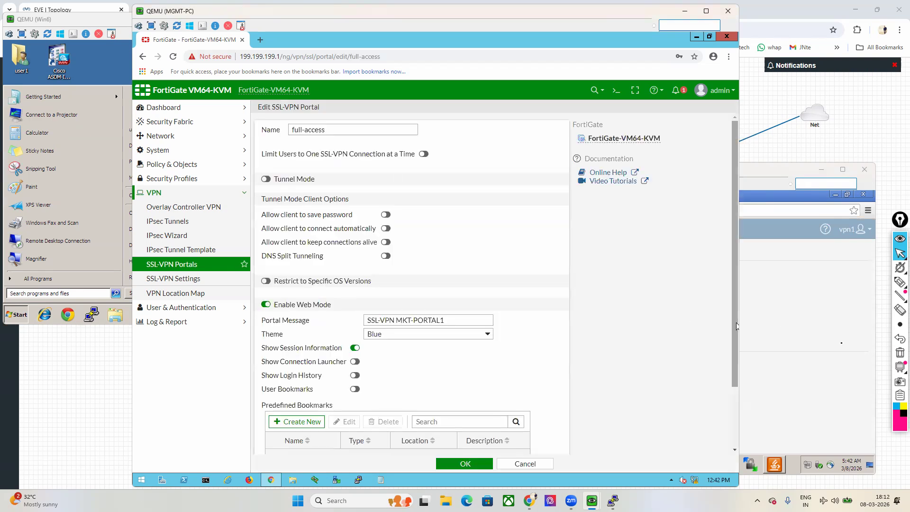
{"action": "left_click", "coordinate": [847, 350]}
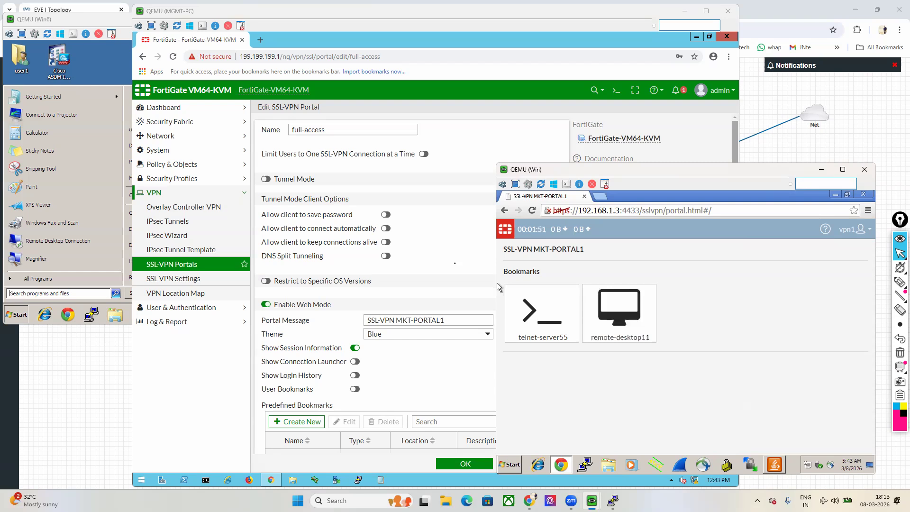
Step: Launch the remote-desktop11 and telnet-server55 bookmarks from the SSL-VPN portal
{"action": "left_click", "coordinate": [610, 314]}
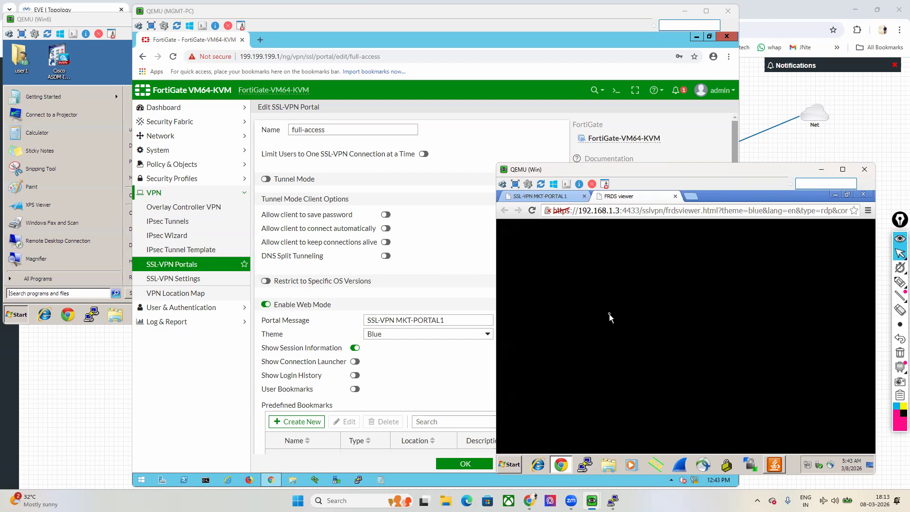
{"action": "left_click", "coordinate": [541, 196]}
{"action": "left_click", "coordinate": [539, 342]}
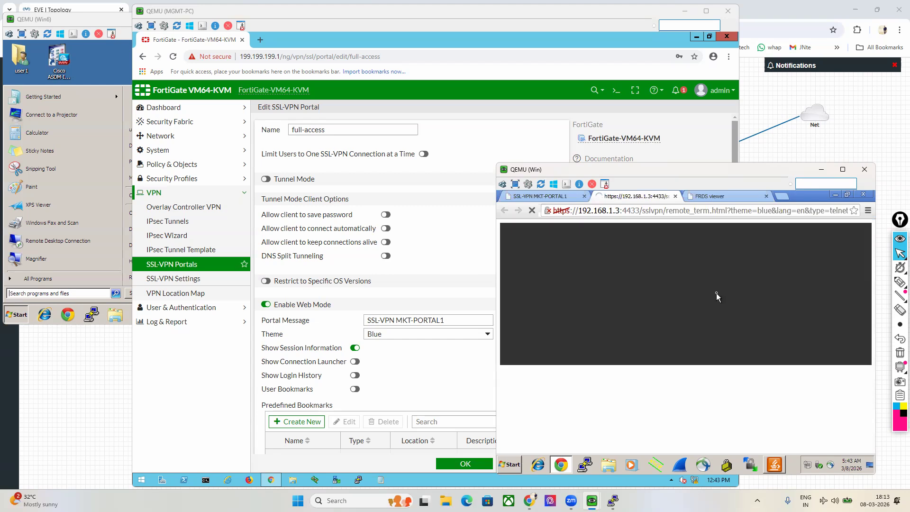
{"action": "left_click", "coordinate": [710, 196]}
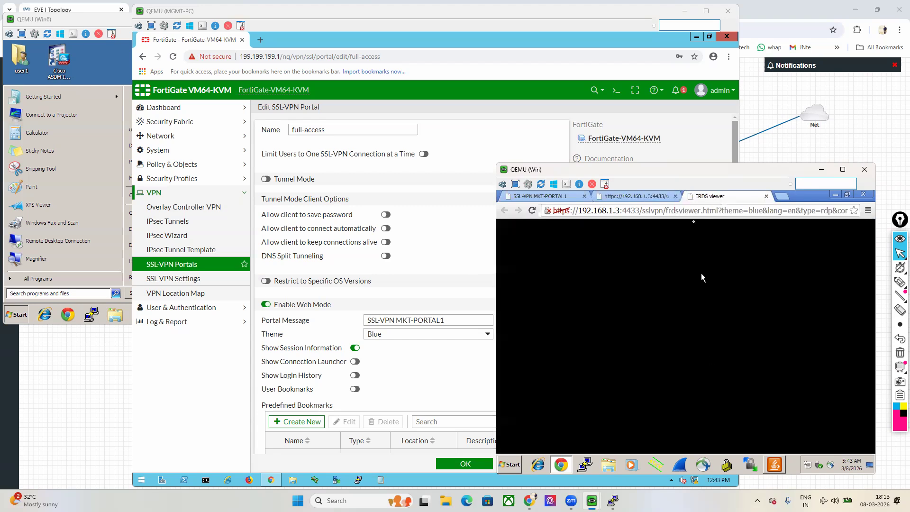
Step: On the Windows PC, check the Remote tab in Computer system properties and confirm with OK
{"action": "left_click", "coordinate": [90, 64]}
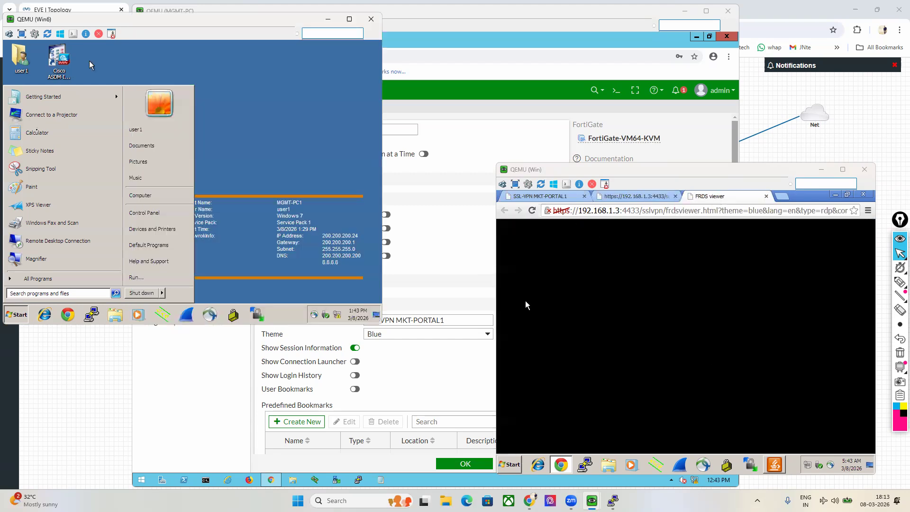
{"action": "right_click", "coordinate": [6, 109]}
{"action": "right_click", "coordinate": [20, 105]}
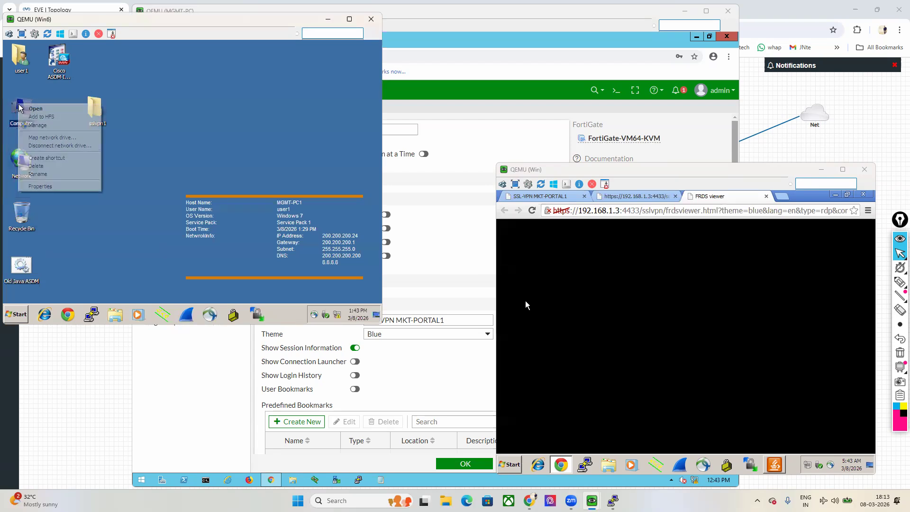
{"action": "left_click", "coordinate": [93, 189]}
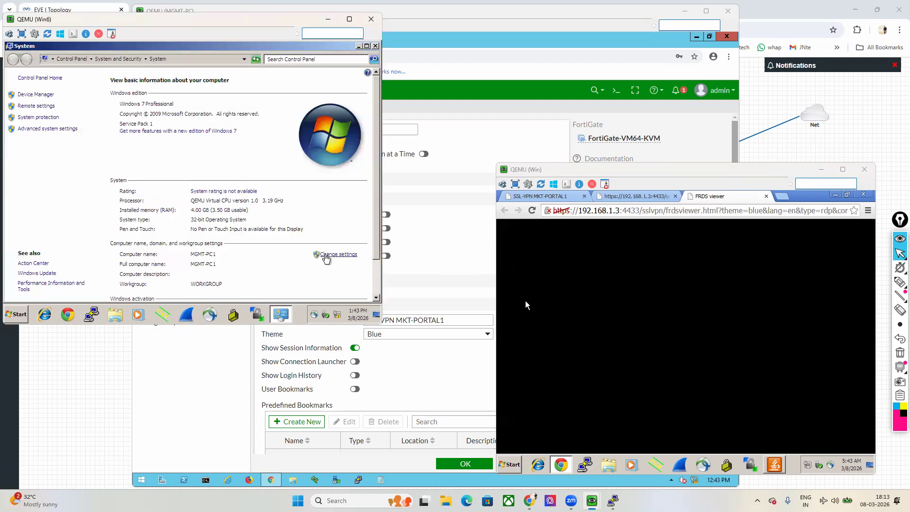
{"action": "left_click", "coordinate": [322, 255]}
{"action": "left_click", "coordinate": [226, 102]}
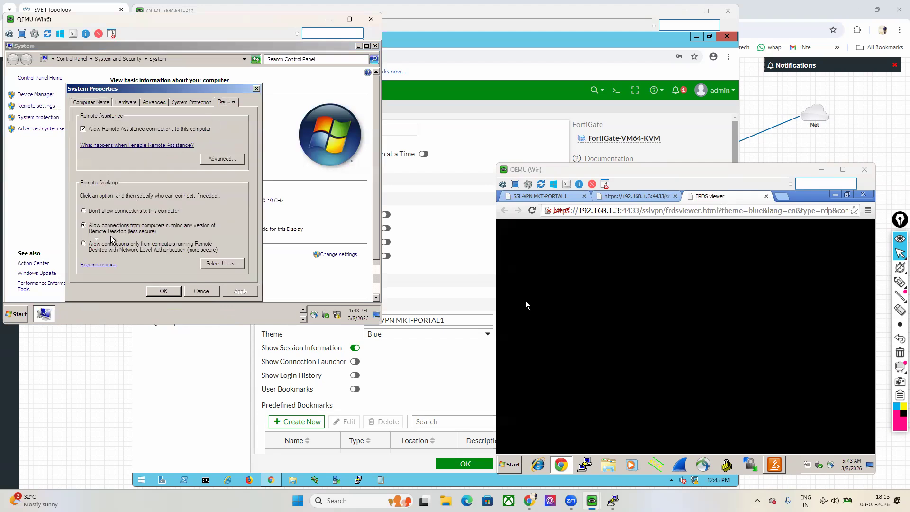
{"action": "left_click", "coordinate": [167, 293]}
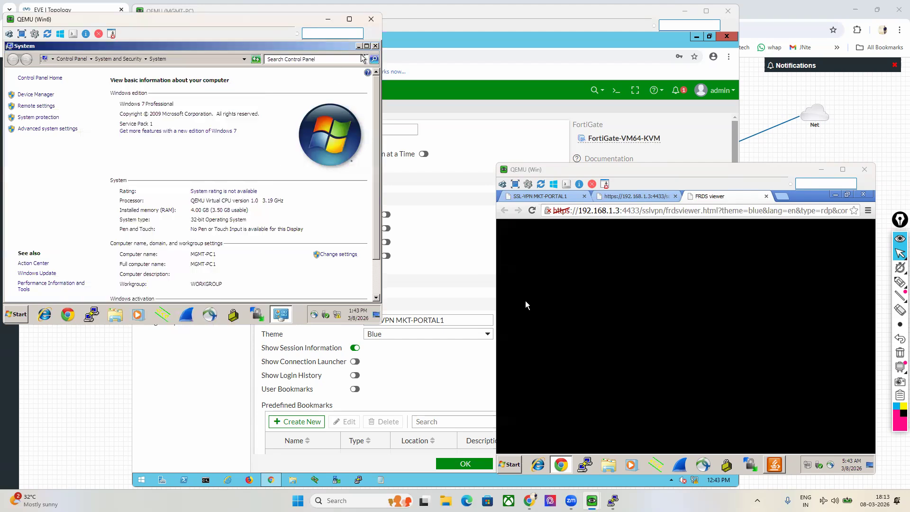
{"action": "left_click", "coordinate": [375, 46]}
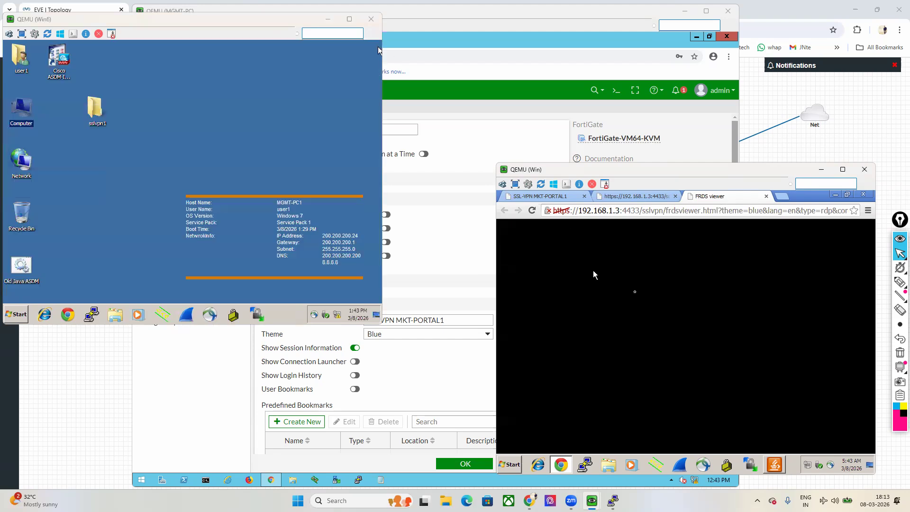
Step: Check the telnet session's login prompt, then return to the FortiGate portal editor
{"action": "left_click", "coordinate": [640, 197]}
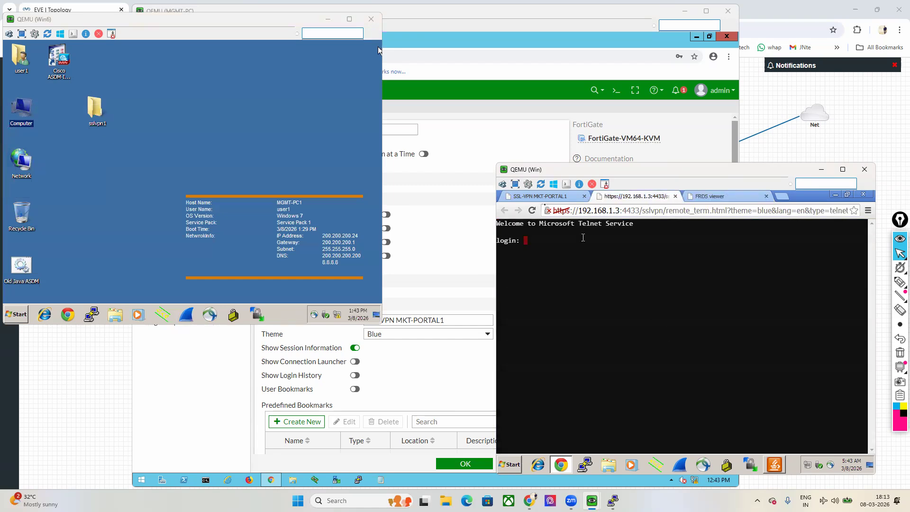
{"action": "left_click", "coordinate": [540, 197]}
{"action": "left_click", "coordinate": [387, 48]}
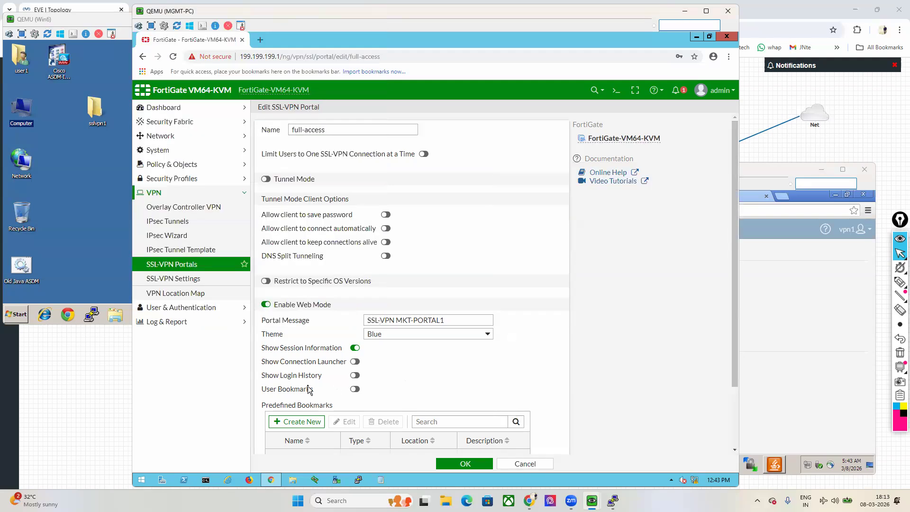
Step: Enable FortiClient Download on the full-access portal and save it with OK
{"action": "left_click", "coordinate": [803, 356]}
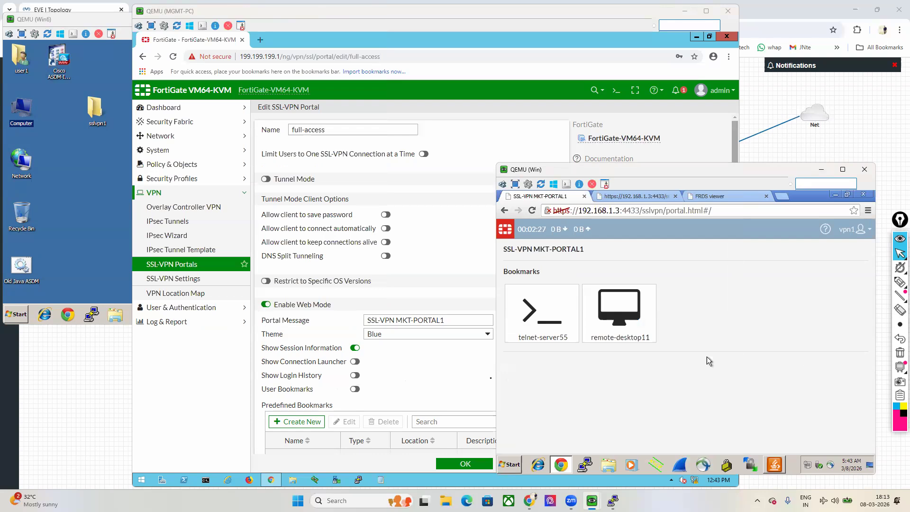
{"action": "left_click", "coordinate": [360, 411]}
{"action": "scroll", "coordinate": [360, 410], "scroll_direction": "down", "scroll_amount": 1}
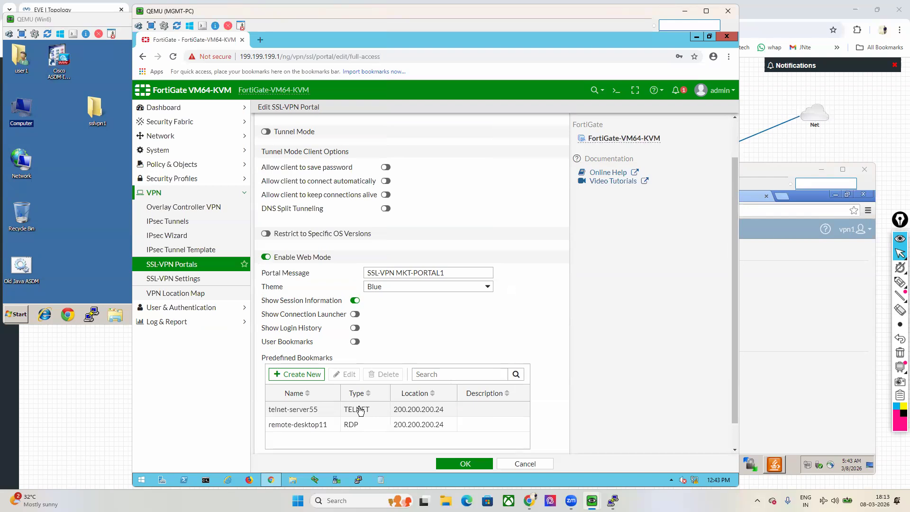
{"action": "left_click", "coordinate": [825, 358]}
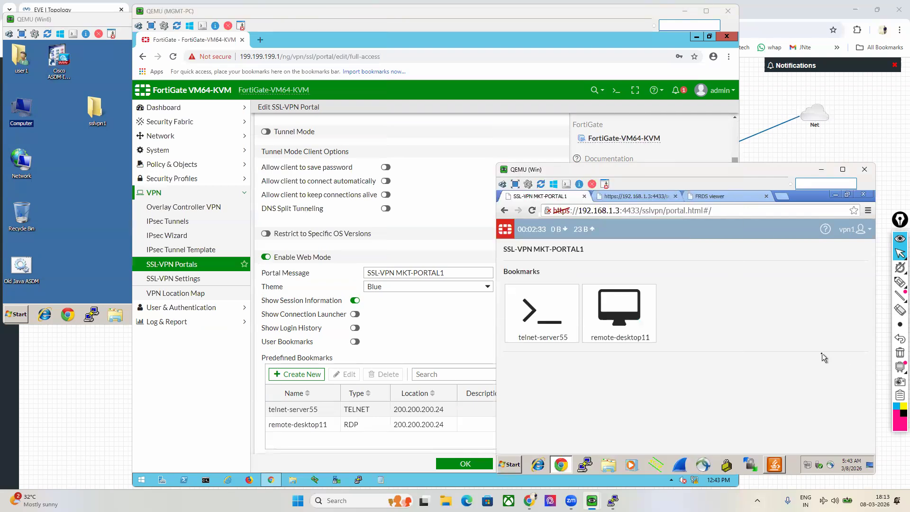
{"action": "left_click", "coordinate": [481, 351]}
{"action": "scroll", "coordinate": [564, 361], "scroll_direction": "down", "scroll_amount": 1}
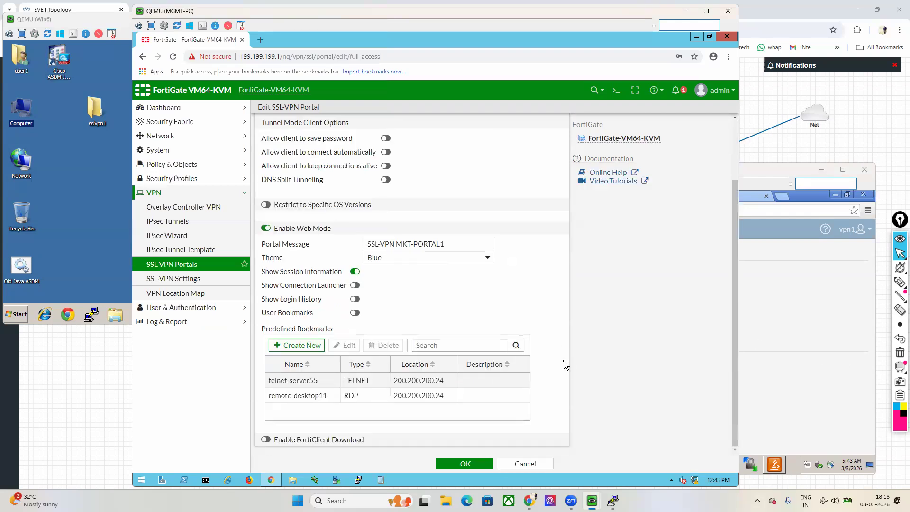
{"action": "left_click", "coordinate": [361, 439]}
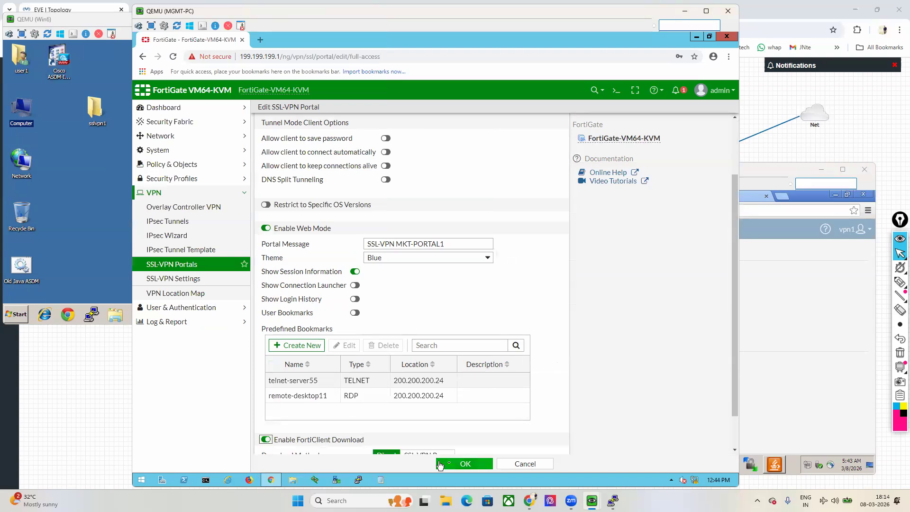
{"action": "left_click", "coordinate": [461, 464]}
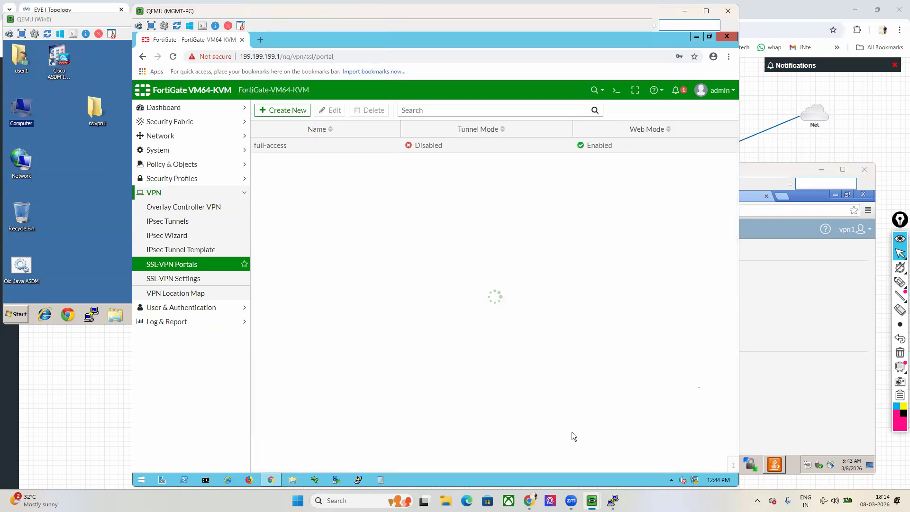
{"action": "left_click", "coordinate": [772, 312]}
{"action": "right_click", "coordinate": [696, 280]}
Step: Reload the user portal and open Download FortiClient > Windows, proceeding past the certificate warning
{"action": "left_click", "coordinate": [717, 308]}
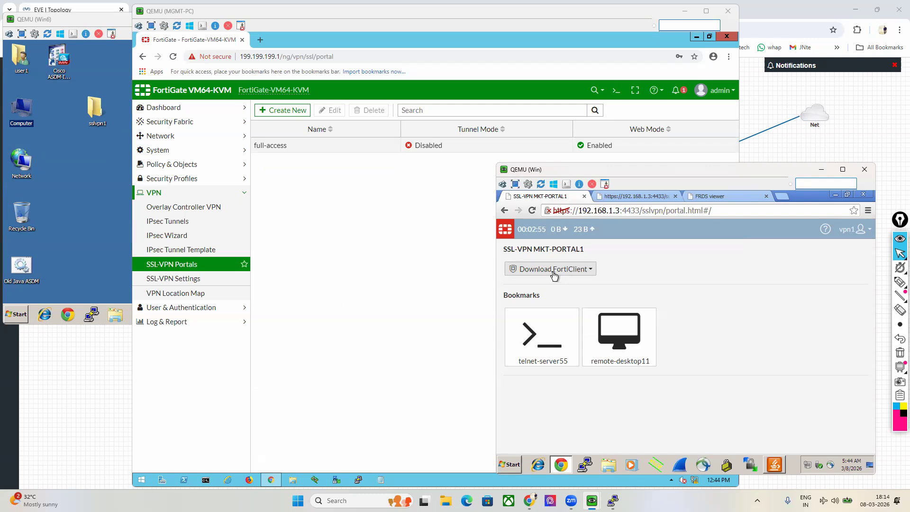
{"action": "left_click", "coordinate": [553, 276]}
{"action": "left_click", "coordinate": [531, 306]}
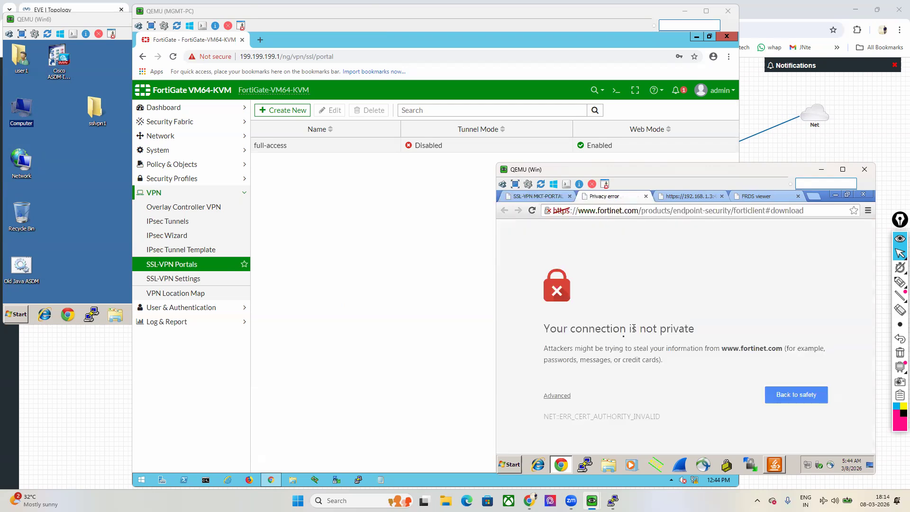
{"action": "left_click", "coordinate": [557, 395]}
{"action": "scroll", "coordinate": [654, 395], "scroll_direction": "down", "scroll_amount": 2}
{"action": "left_click", "coordinate": [616, 406]}
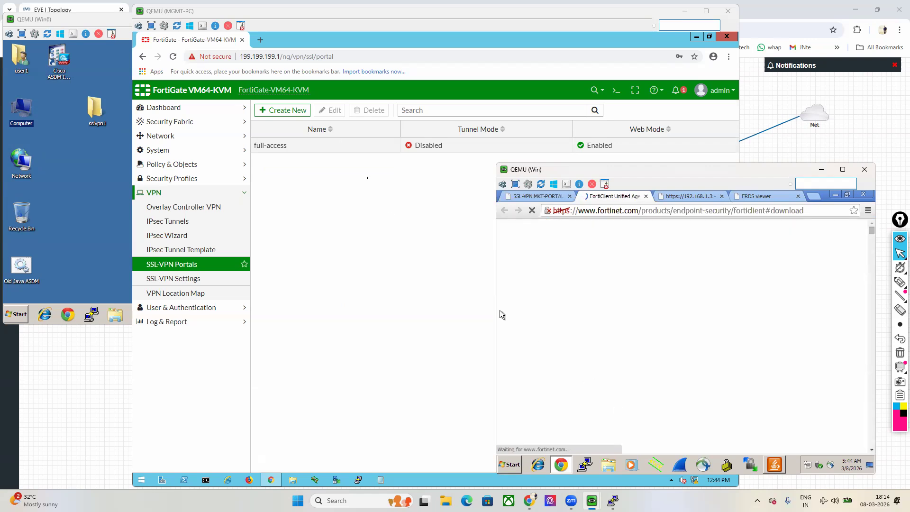
Step: Reopen the full-access portal editor and check the Fortinet FortiClient download page
{"action": "double_click", "coordinate": [318, 150]}
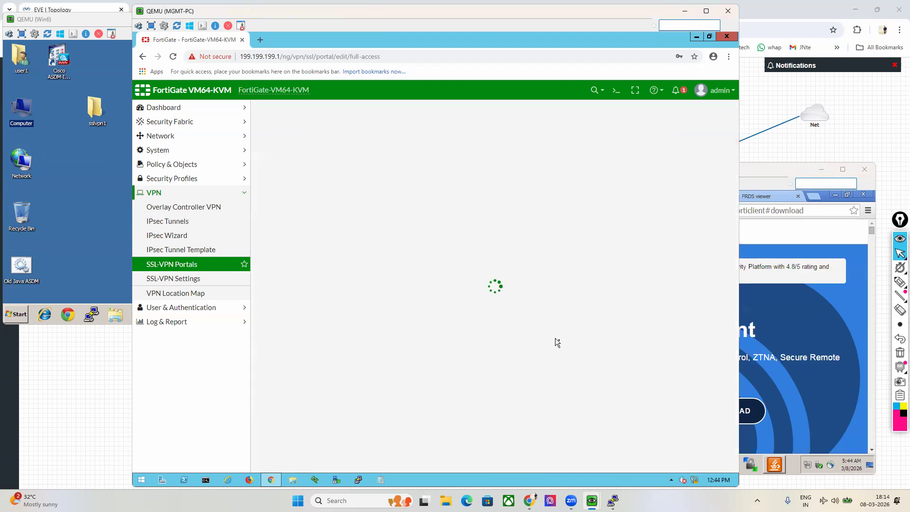
{"action": "scroll", "coordinate": [565, 340], "scroll_direction": "down", "scroll_amount": 3}
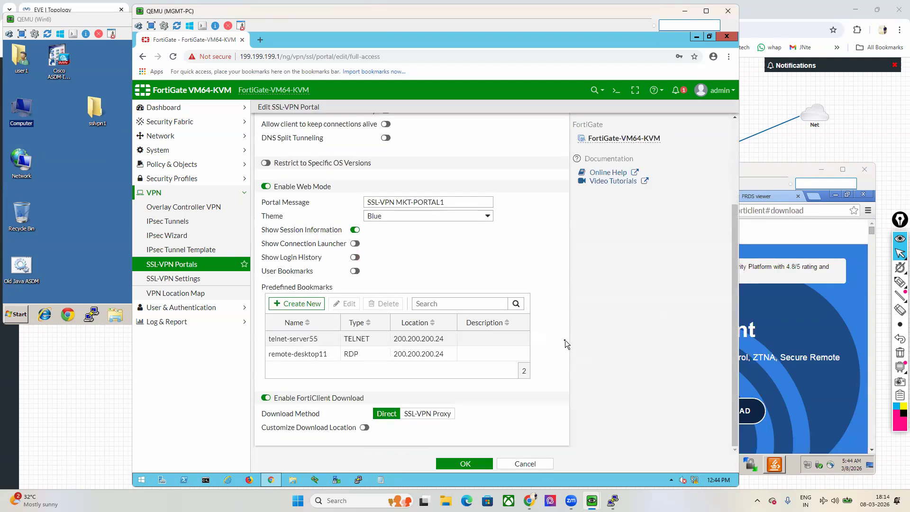
{"action": "left_click", "coordinate": [783, 311]}
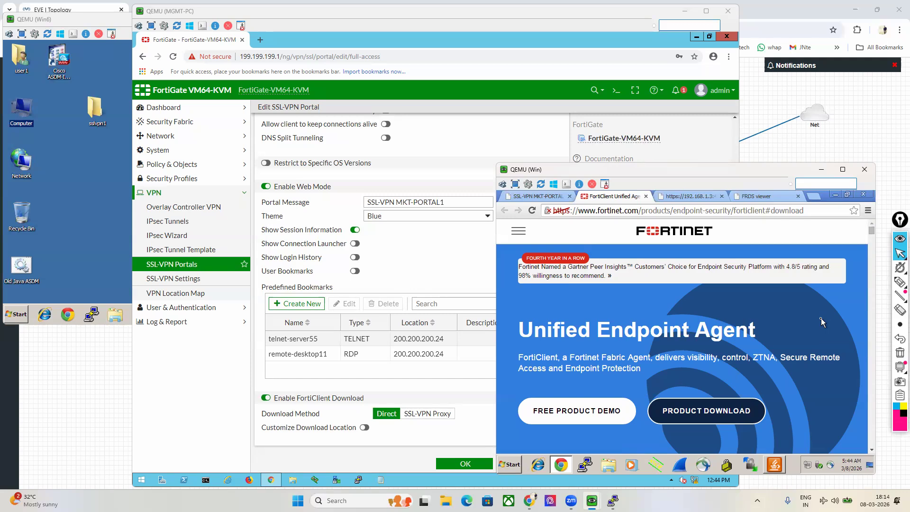
{"action": "left_click", "coordinate": [429, 251]}
{"action": "scroll", "coordinate": [432, 265], "scroll_direction": "up", "scroll_amount": 5}
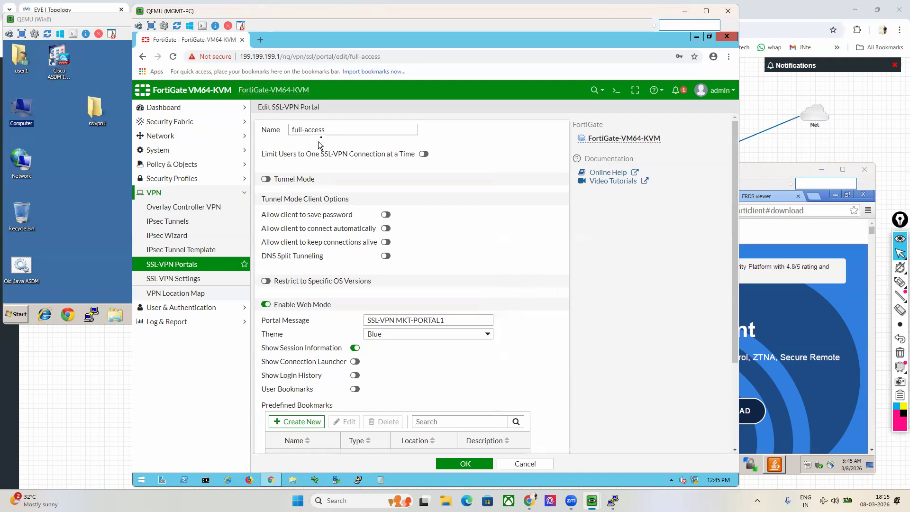
Step: Switch Tunnel Mode on in the full-access portal editor
{"action": "left_click_drag", "start_coordinate": [324, 128], "coordinate": [280, 135]}
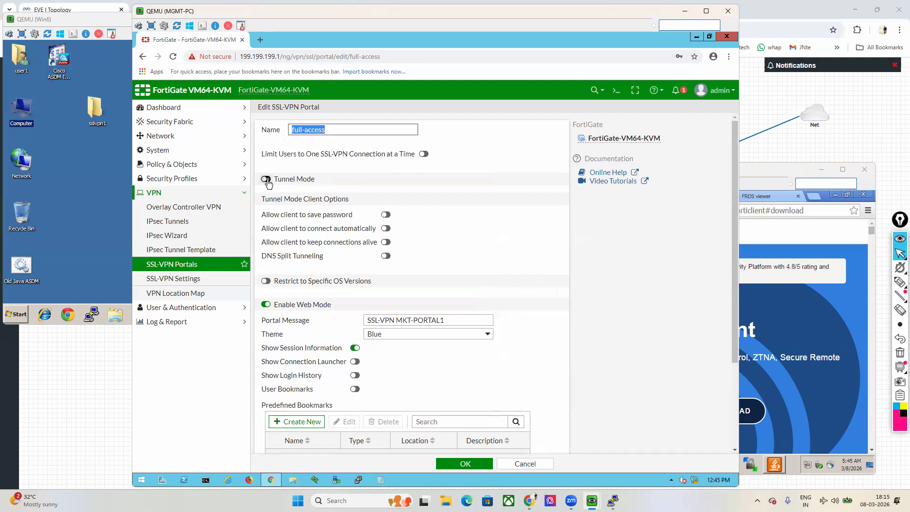
{"action": "left_click", "coordinate": [266, 180]}
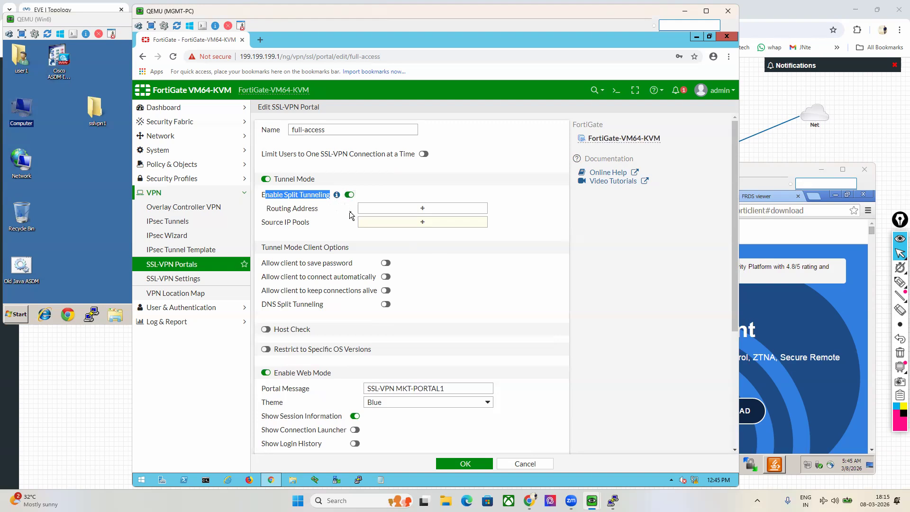
Step: Review split tunneling and the tunnel-mode client options, then switch Host Check on
{"action": "left_click", "coordinate": [350, 195]}
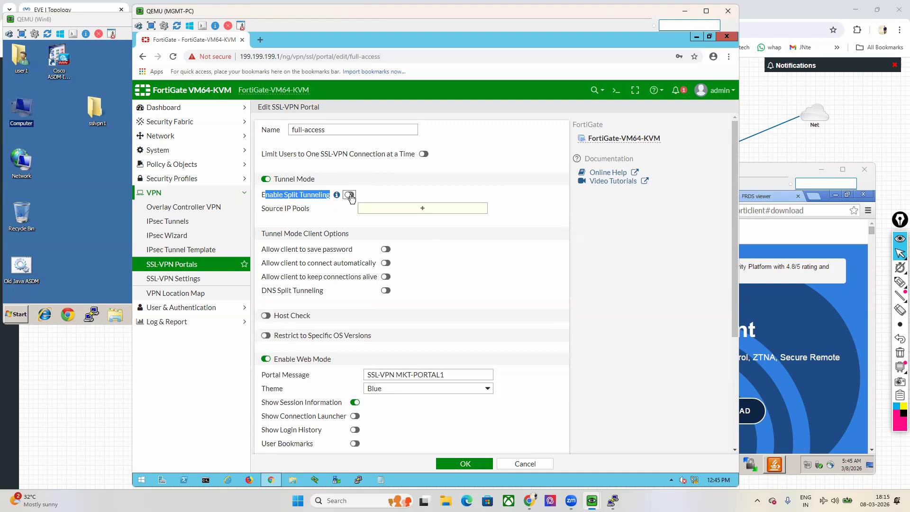
{"action": "left_click", "coordinate": [350, 194]}
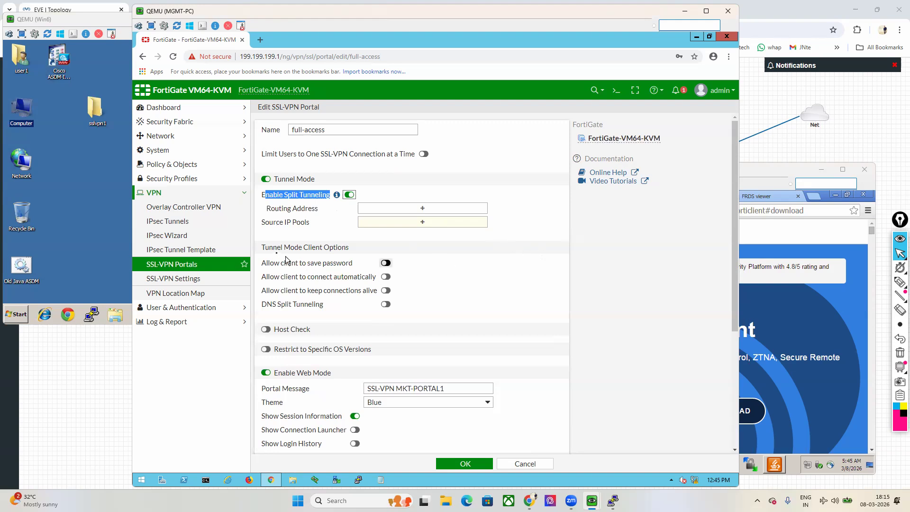
{"action": "left_click_drag", "start_coordinate": [263, 247], "coordinate": [348, 249]}
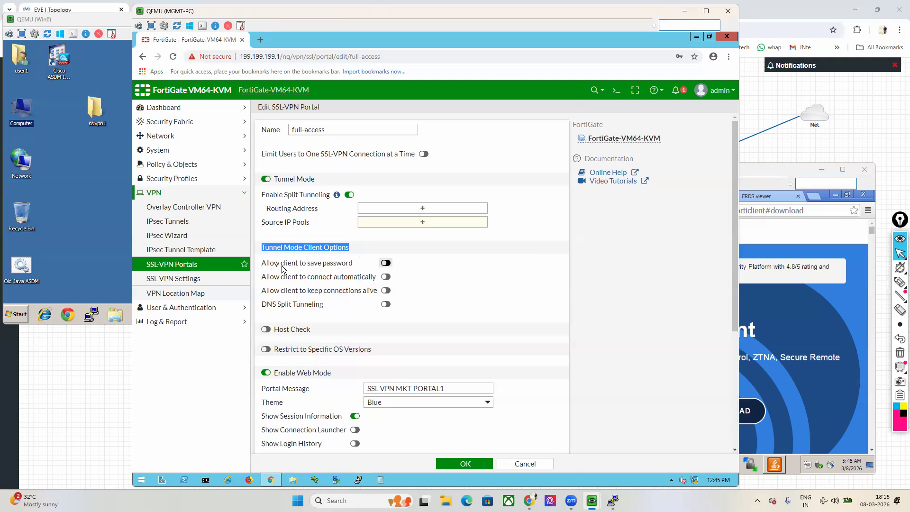
{"action": "left_click_drag", "start_coordinate": [269, 263], "coordinate": [343, 265]}
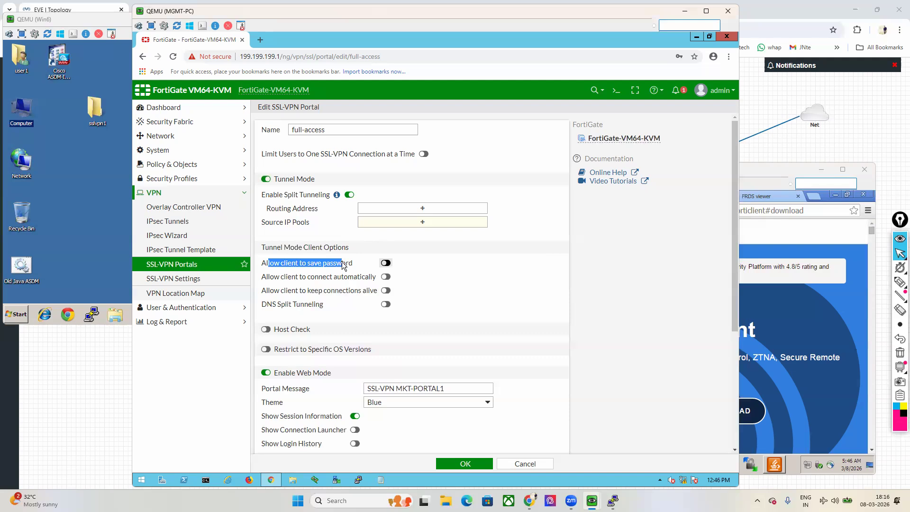
{"action": "left_click_drag", "start_coordinate": [274, 278], "coordinate": [350, 284]}
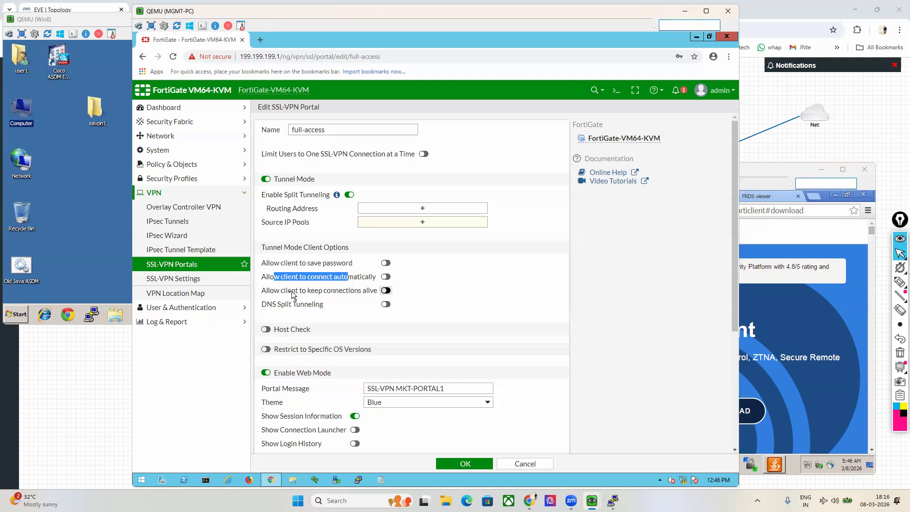
{"action": "left_click_drag", "start_coordinate": [283, 291], "coordinate": [354, 297]}
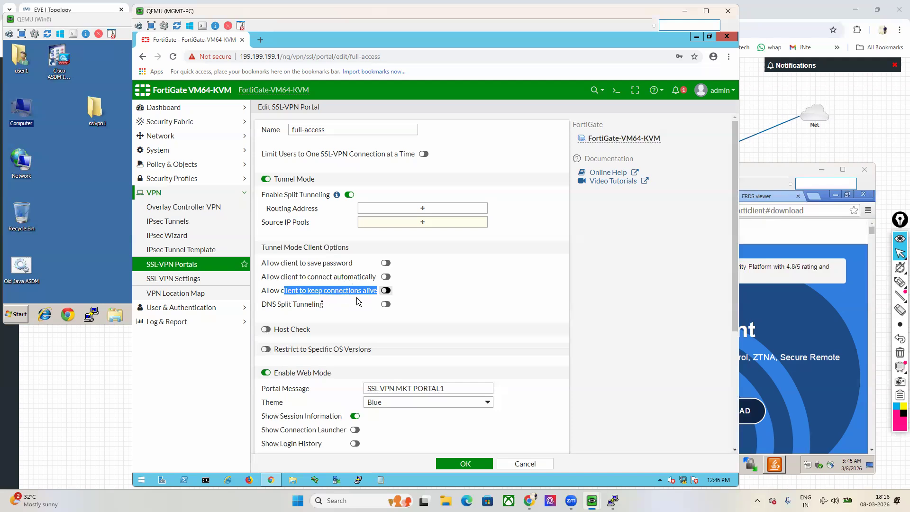
{"action": "left_click_drag", "start_coordinate": [262, 305], "coordinate": [320, 306]}
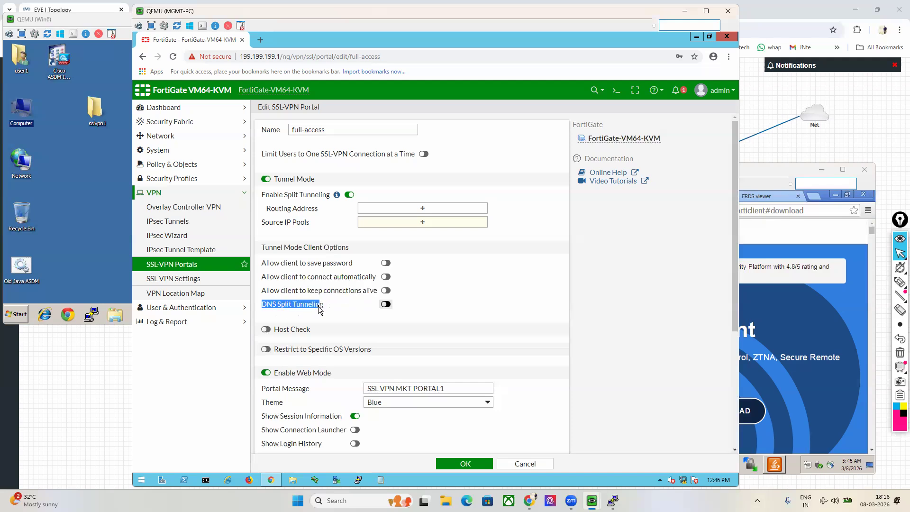
{"action": "left_click", "coordinate": [266, 329]}
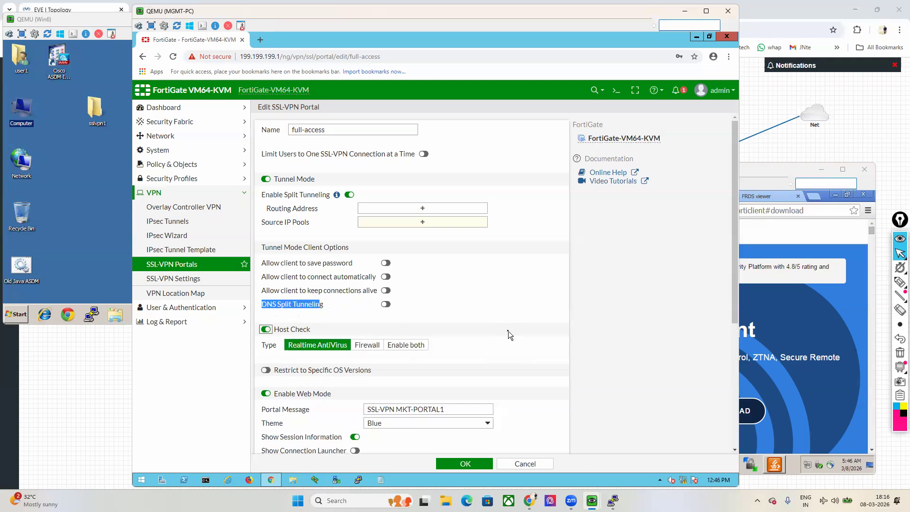
Step: Set Host Check Type to Enable both, turn on Restrict to Specific OS Versions, select Windows 2000
{"action": "scroll", "coordinate": [509, 331], "scroll_direction": "down", "scroll_amount": 1}
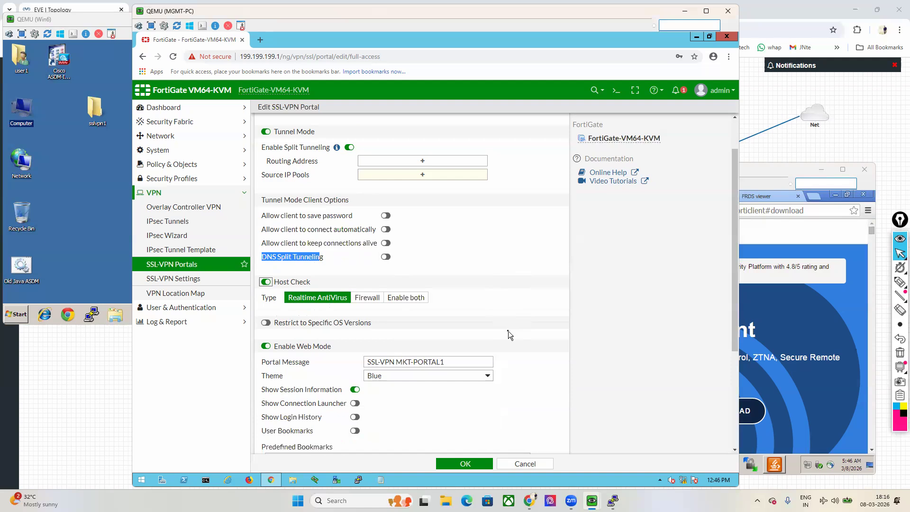
{"action": "left_click", "coordinate": [421, 302]}
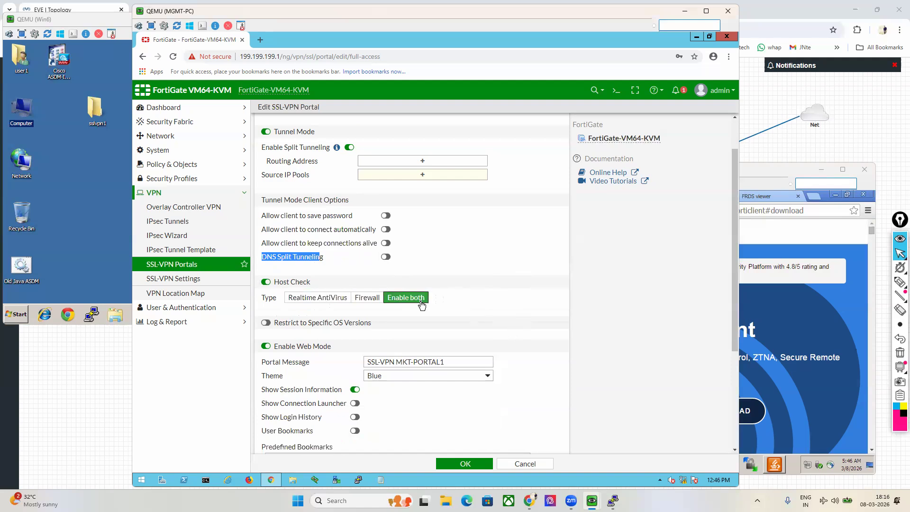
{"action": "left_click", "coordinate": [266, 323]}
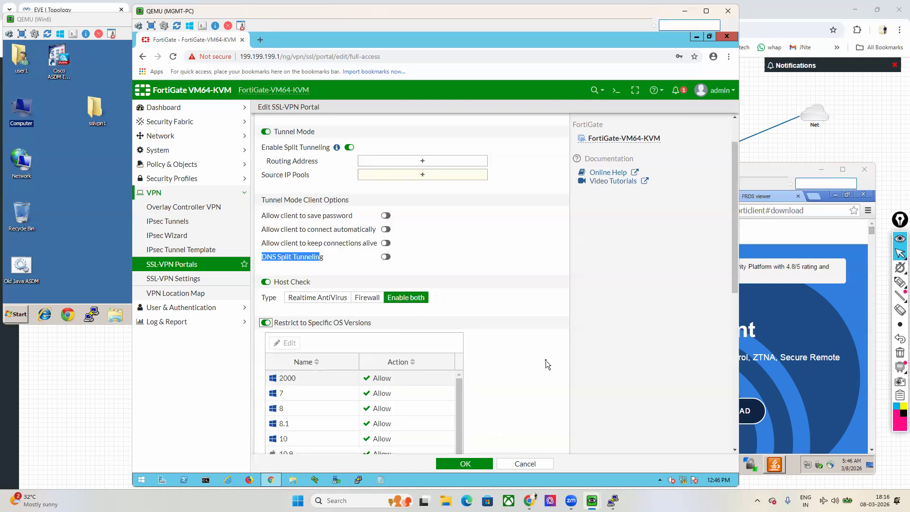
{"action": "scroll", "coordinate": [545, 363], "scroll_direction": "down", "scroll_amount": 2}
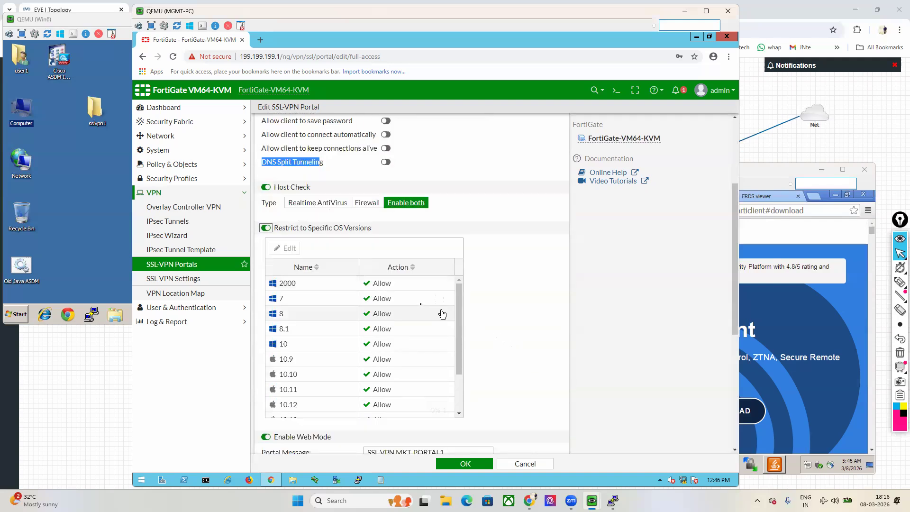
{"action": "left_click", "coordinate": [381, 284]}
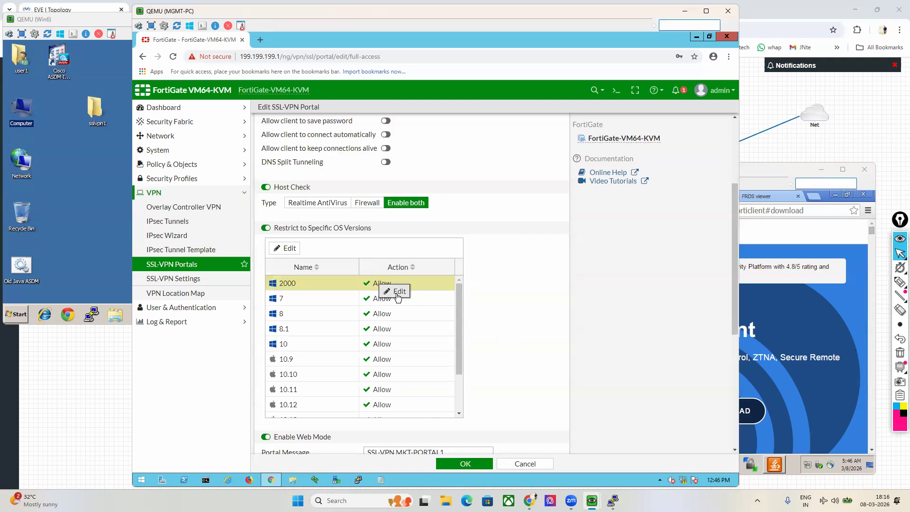
Step: Set the Windows 2000 and Windows 7 OS entries to Deny
{"action": "left_click", "coordinate": [398, 292]}
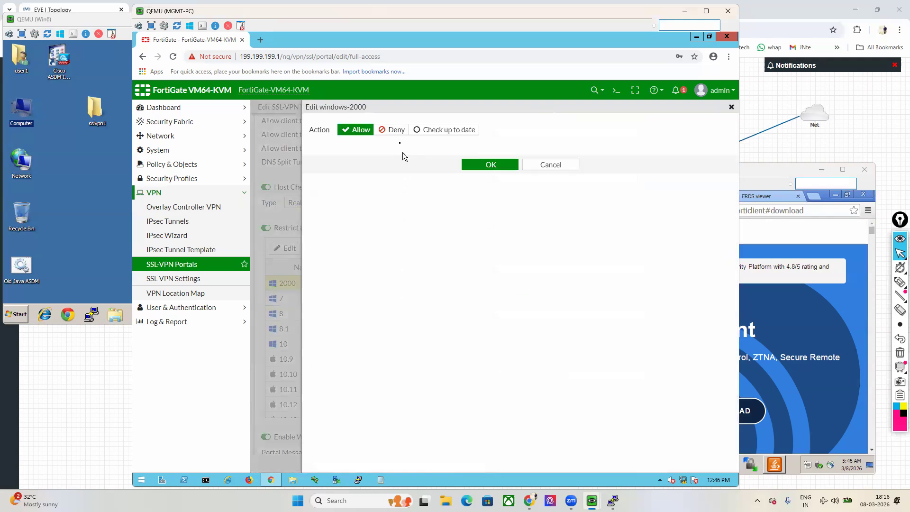
{"action": "left_click", "coordinate": [390, 133]}
{"action": "left_click", "coordinate": [486, 164]}
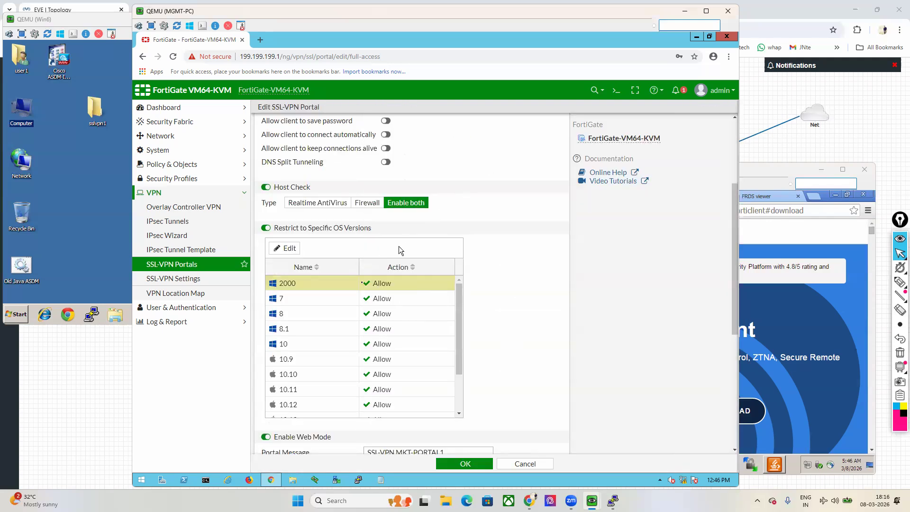
{"action": "left_click", "coordinate": [403, 308]}
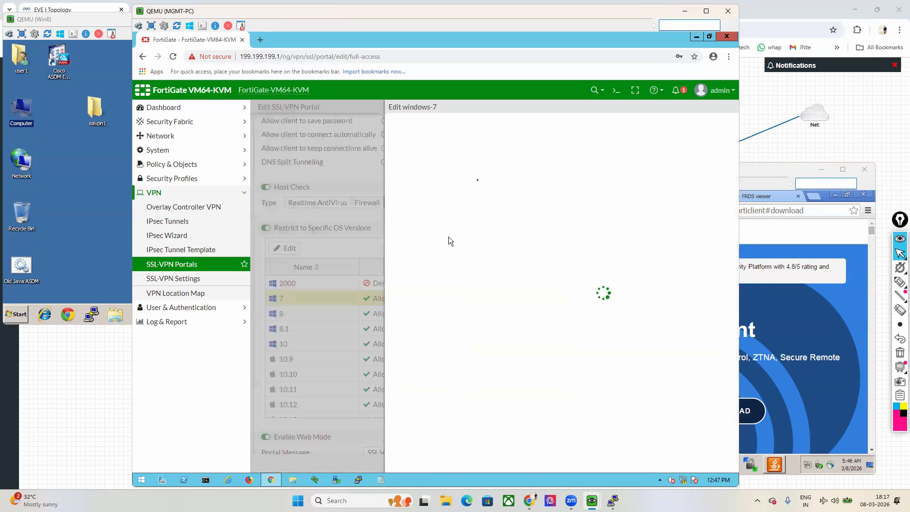
{"action": "left_click", "coordinate": [391, 130]}
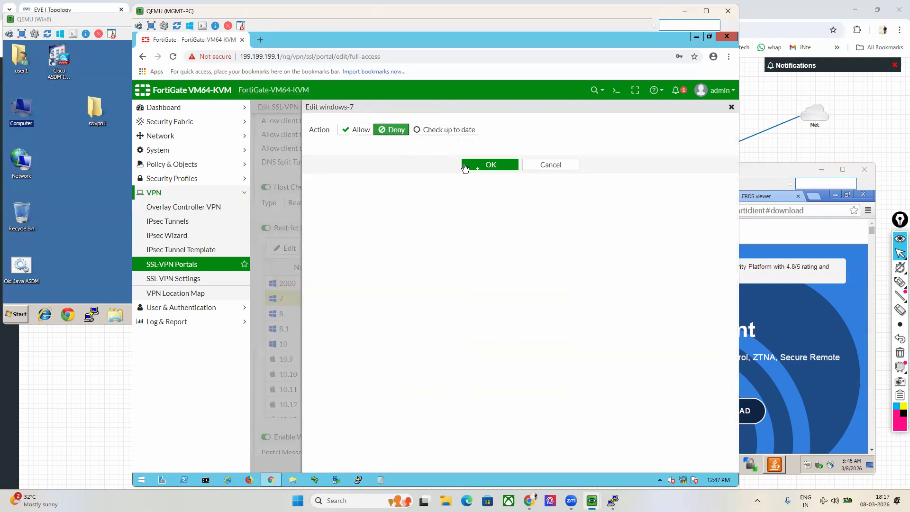
{"action": "left_click", "coordinate": [490, 170]}
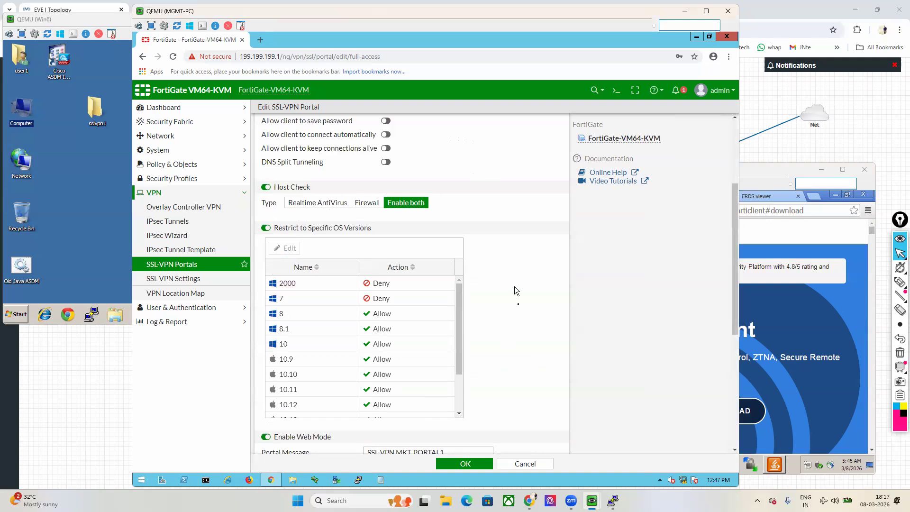
{"action": "scroll", "coordinate": [519, 304], "scroll_direction": "up", "scroll_amount": 3}
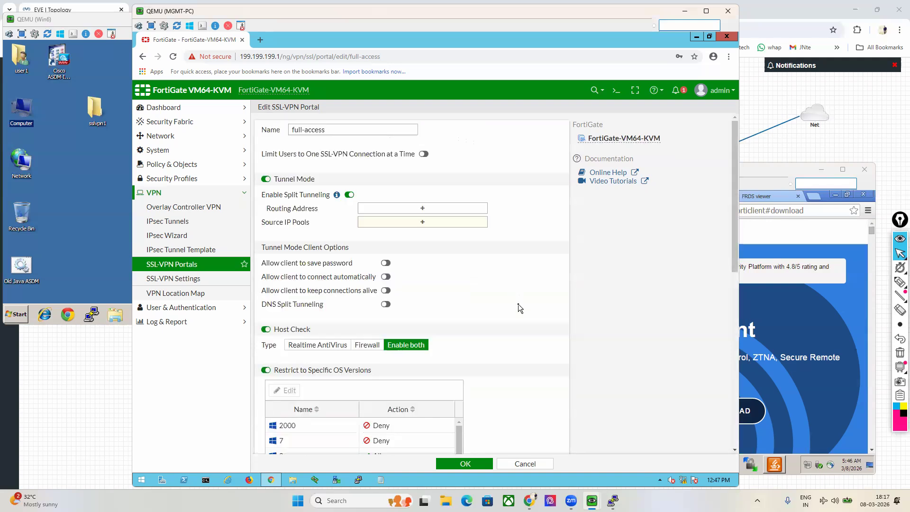
{"action": "scroll", "coordinate": [518, 304], "scroll_direction": "down", "scroll_amount": 3}
Step: Add SSLVPN_TUNNEL_ADDR1 as routing address and source IP pool, save, and open SSL-VPN Settings
{"action": "left_click", "coordinate": [472, 463]}
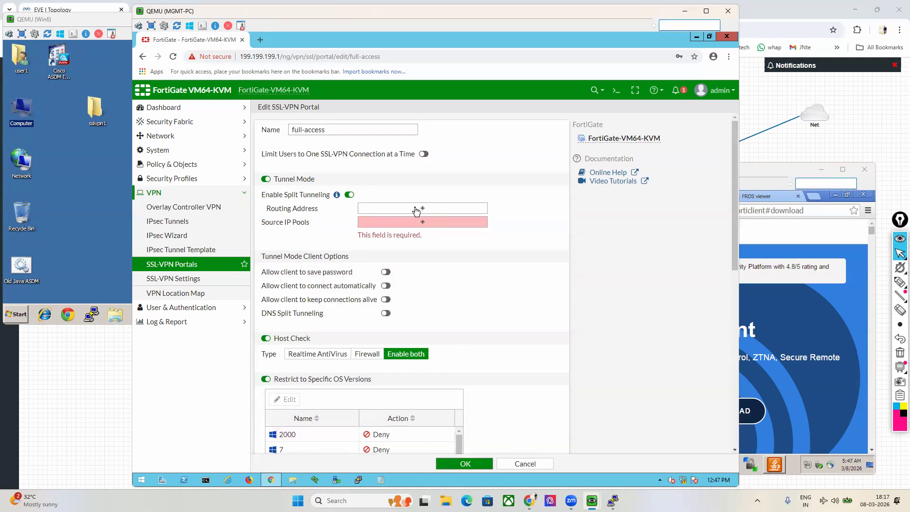
{"action": "left_click", "coordinate": [417, 209]}
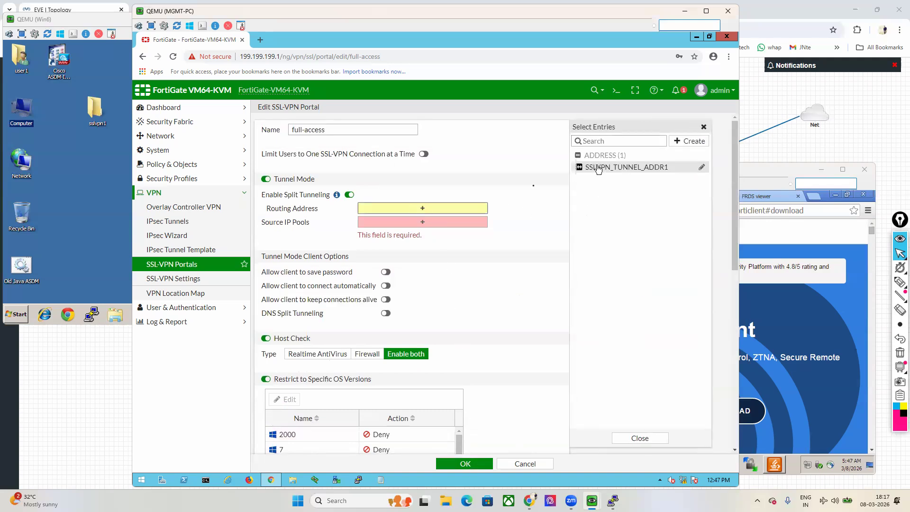
{"action": "left_click", "coordinate": [601, 168]}
{"action": "left_click", "coordinate": [421, 231]}
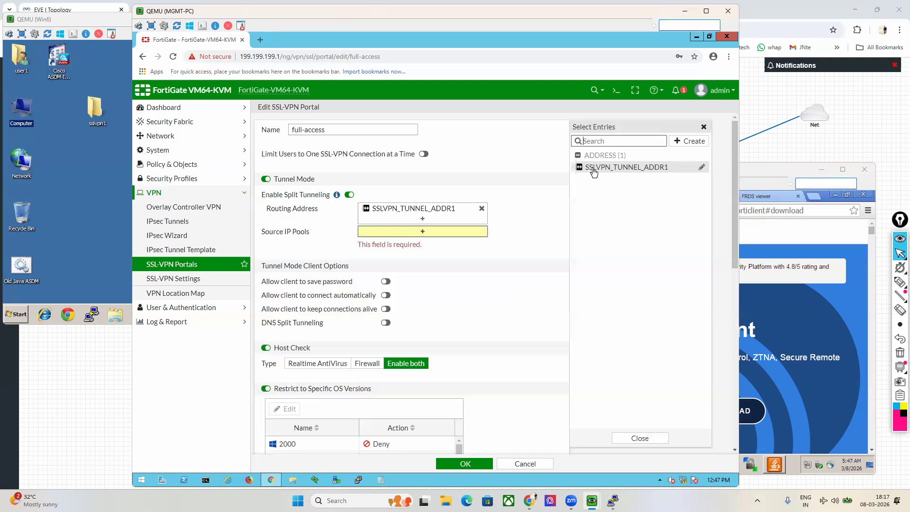
{"action": "left_click", "coordinate": [594, 170]}
{"action": "left_click", "coordinate": [468, 467]}
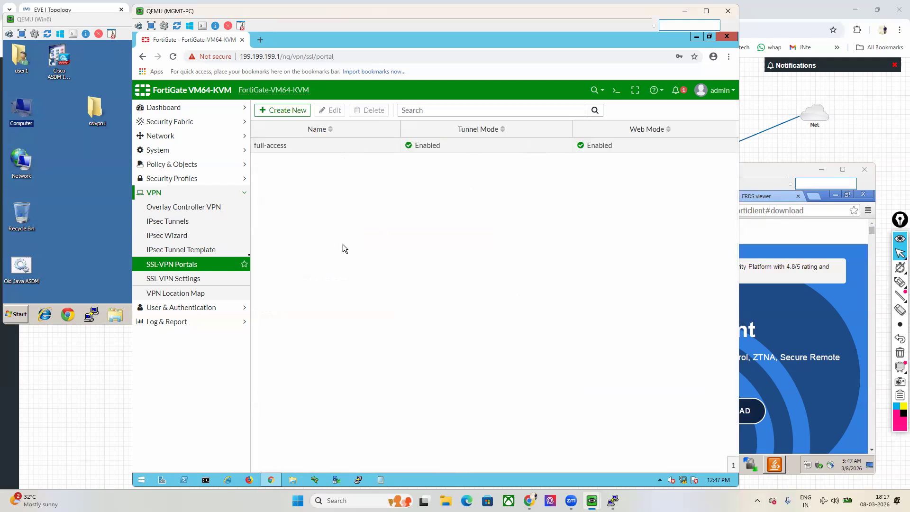
{"action": "left_click", "coordinate": [192, 279]}
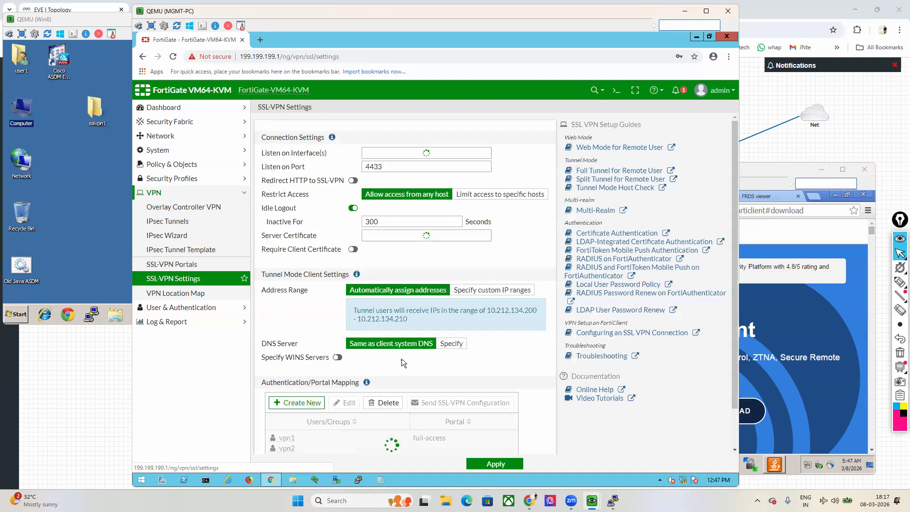
Step: Review the portal mapping of vpn1, vpn2 and all others to full-access, then show the EVE-NG topology
{"action": "scroll", "coordinate": [400, 360], "scroll_direction": "down", "scroll_amount": 4}
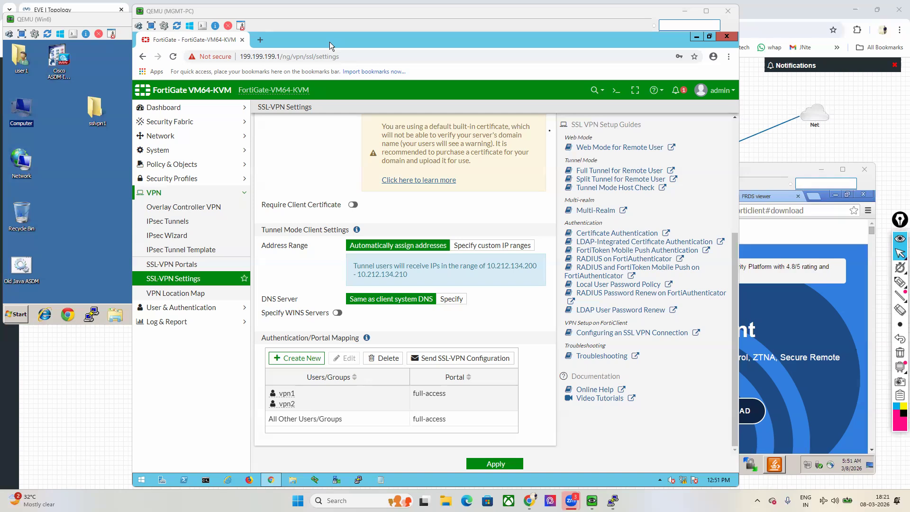
{"action": "left_click", "coordinate": [530, 501]}
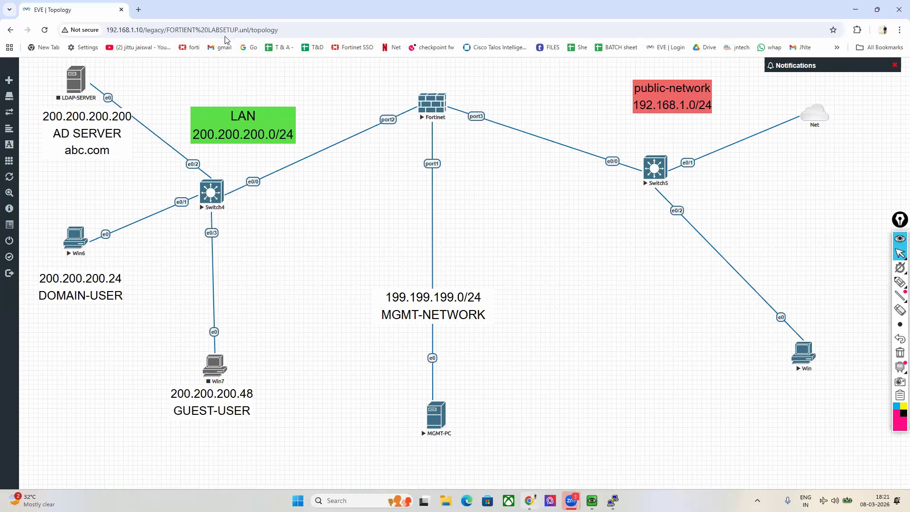
Step: In a new tab, search Google for 'jntech networks'
{"action": "left_click", "coordinate": [138, 10]}
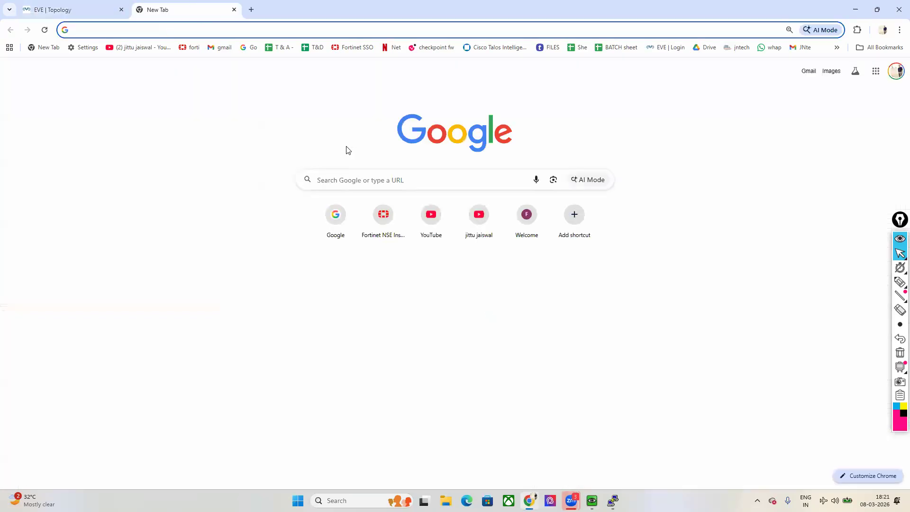
{"action": "left_click", "coordinate": [336, 223]}
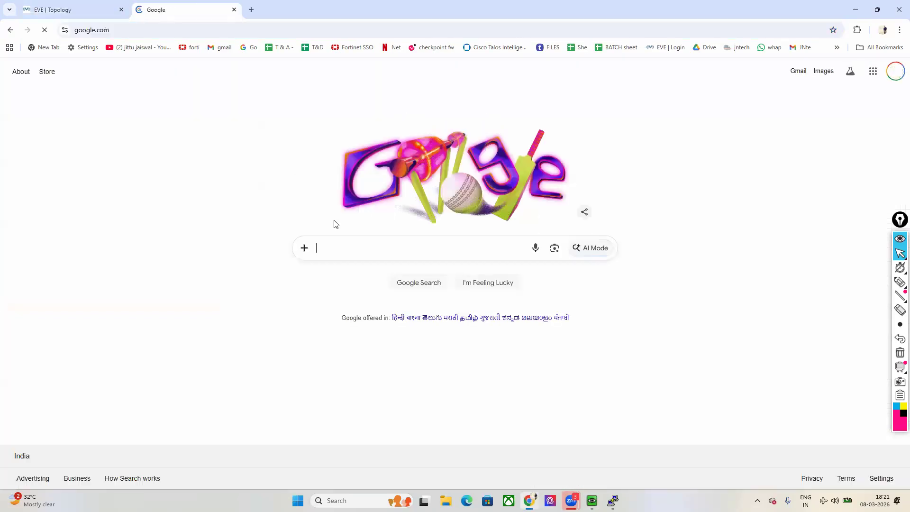
{"action": "type", "text": "jntech networks"}
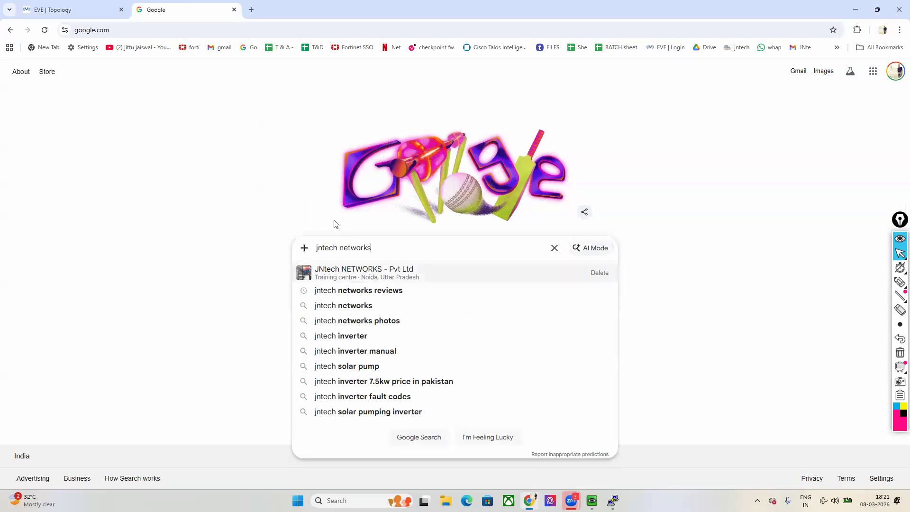
{"action": "key", "text": "Return"}
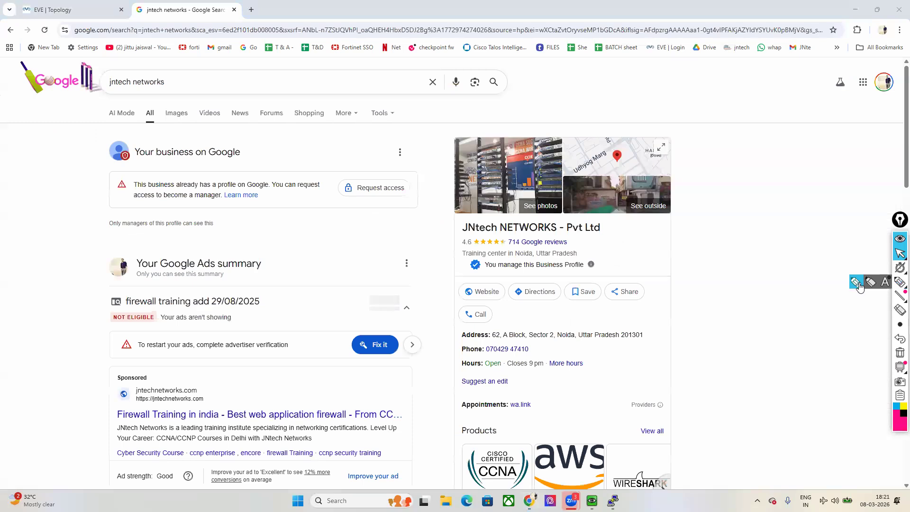
Step: Mark the JNtech NETWORKS listing's training-centre location, name and 4.6 rating (714 reviews) with the highlighter
{"action": "left_click", "coordinate": [901, 282]}
{"action": "mouse_move", "coordinate": [437, 257]}
{"action": "left_mouse_down"}
{"action": "mouse_move", "coordinate": [616, 255]}
{"action": "mouse_move", "coordinate": [396, 244]}
{"action": "mouse_move", "coordinate": [441, 255]}
{"action": "left_mouse_up"}
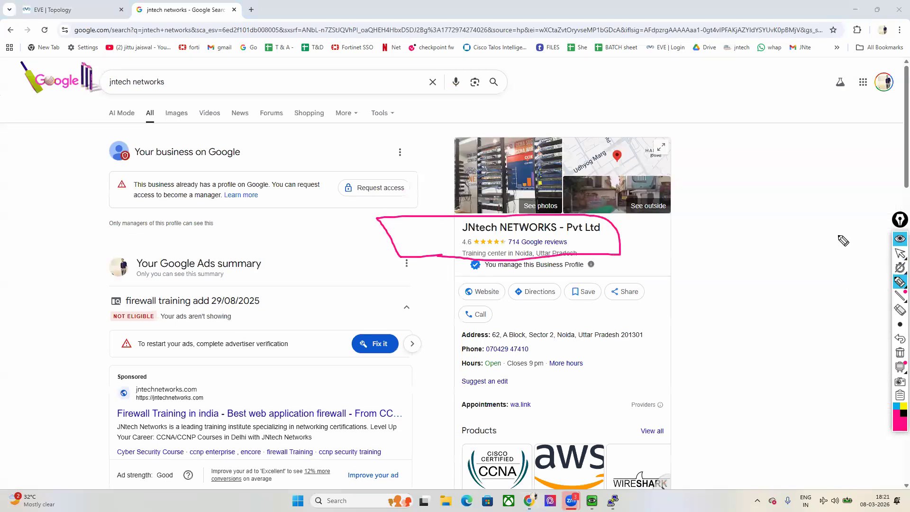
{"action": "left_click", "coordinate": [900, 256]}
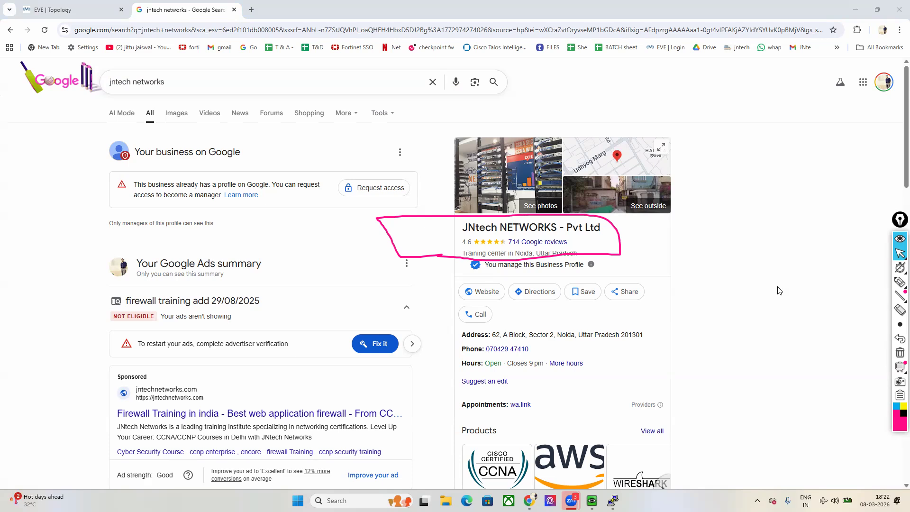
{"action": "scroll", "coordinate": [769, 336], "scroll_direction": "down", "scroll_amount": 8}
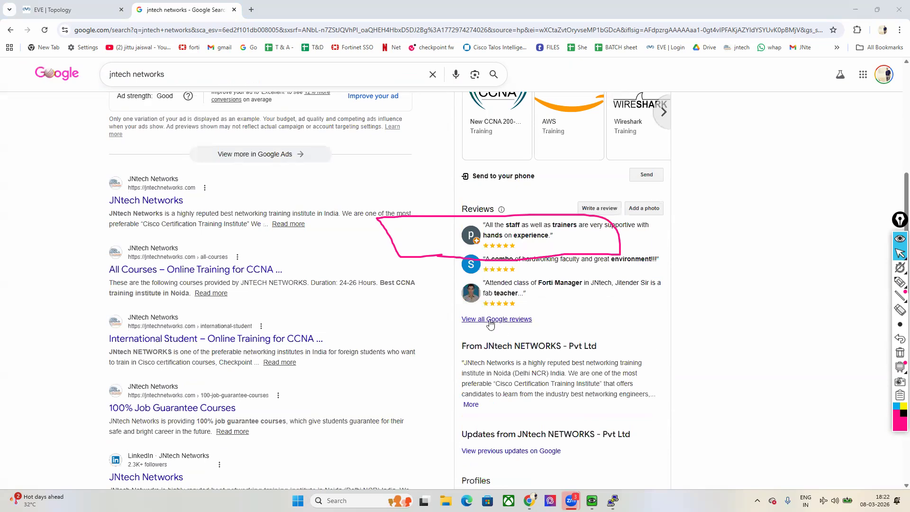